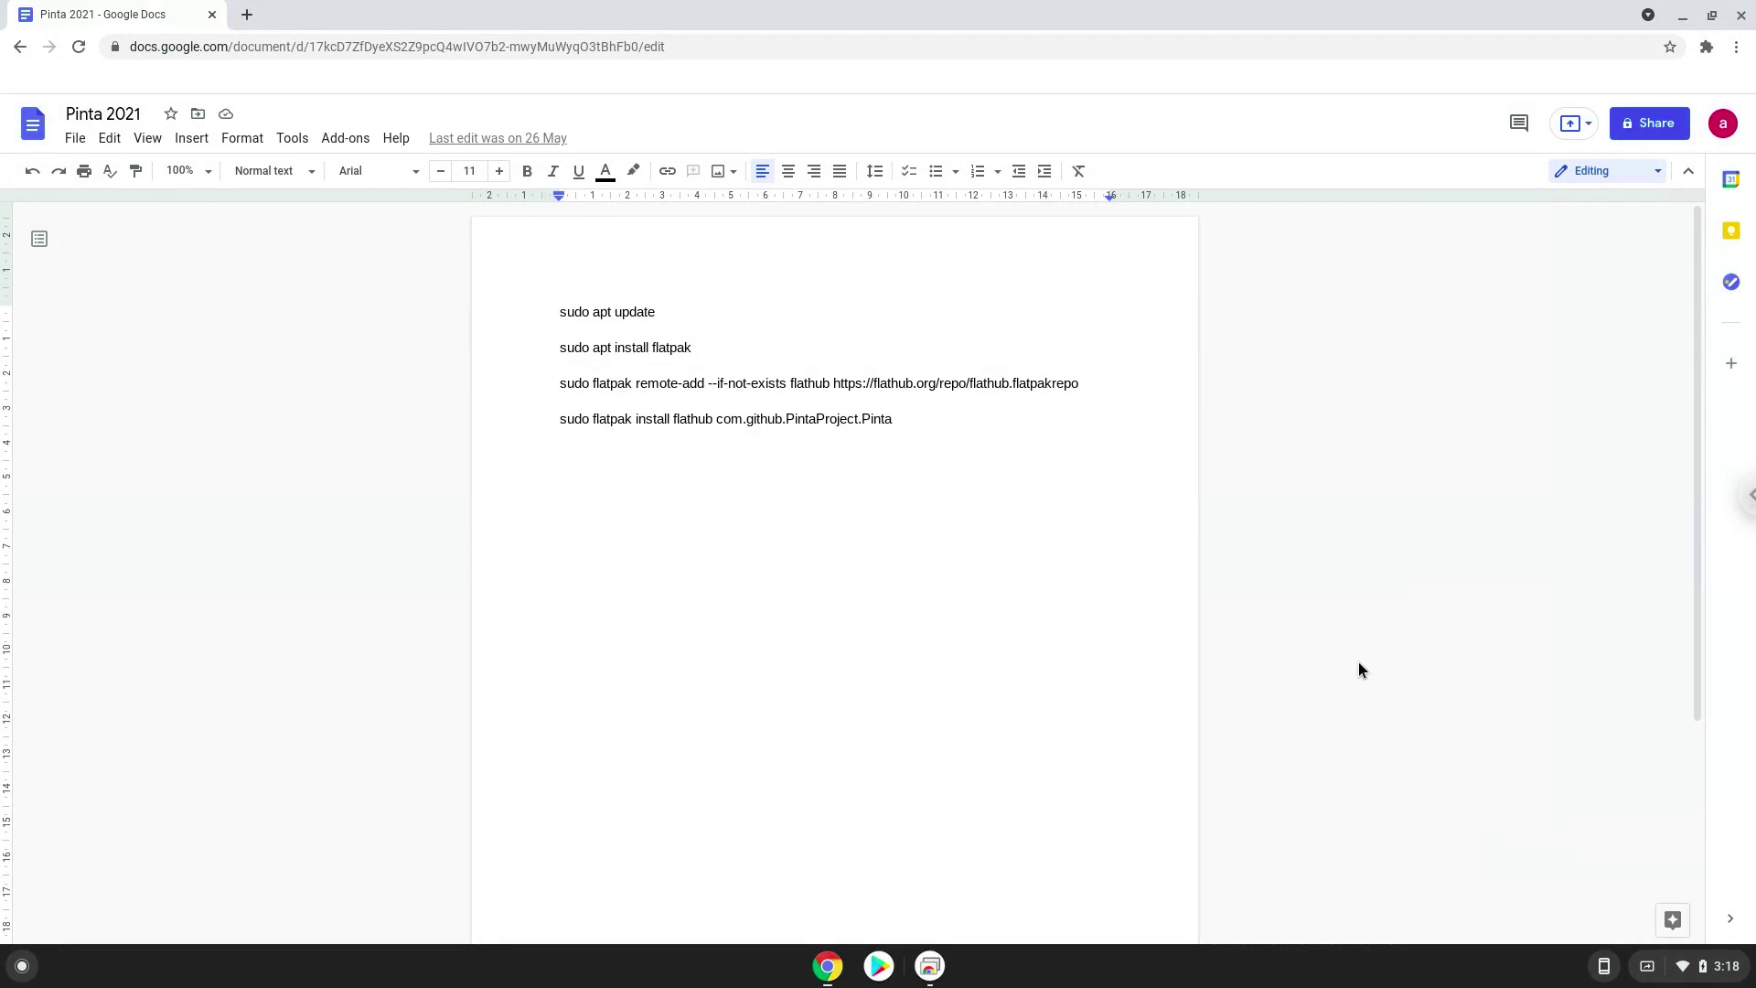
Open ChromeOS Settings from the Quick Settings tray over the Pinta 2021 document
click(1683, 969)
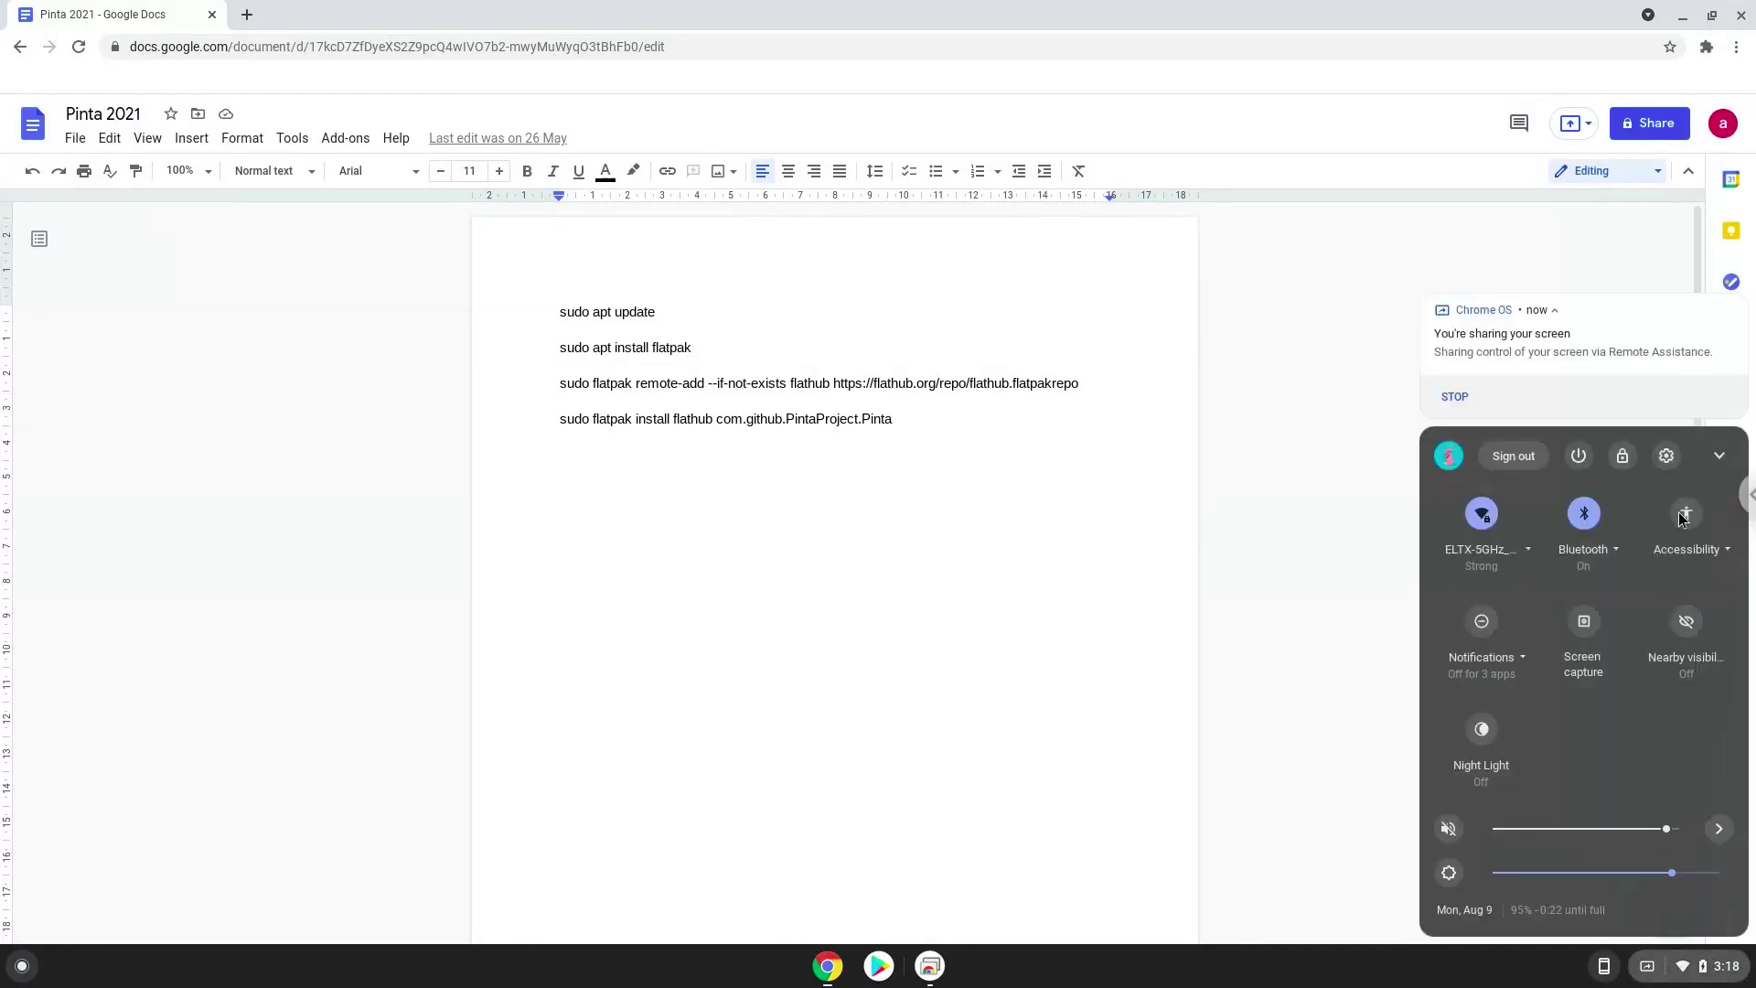
click(1667, 456)
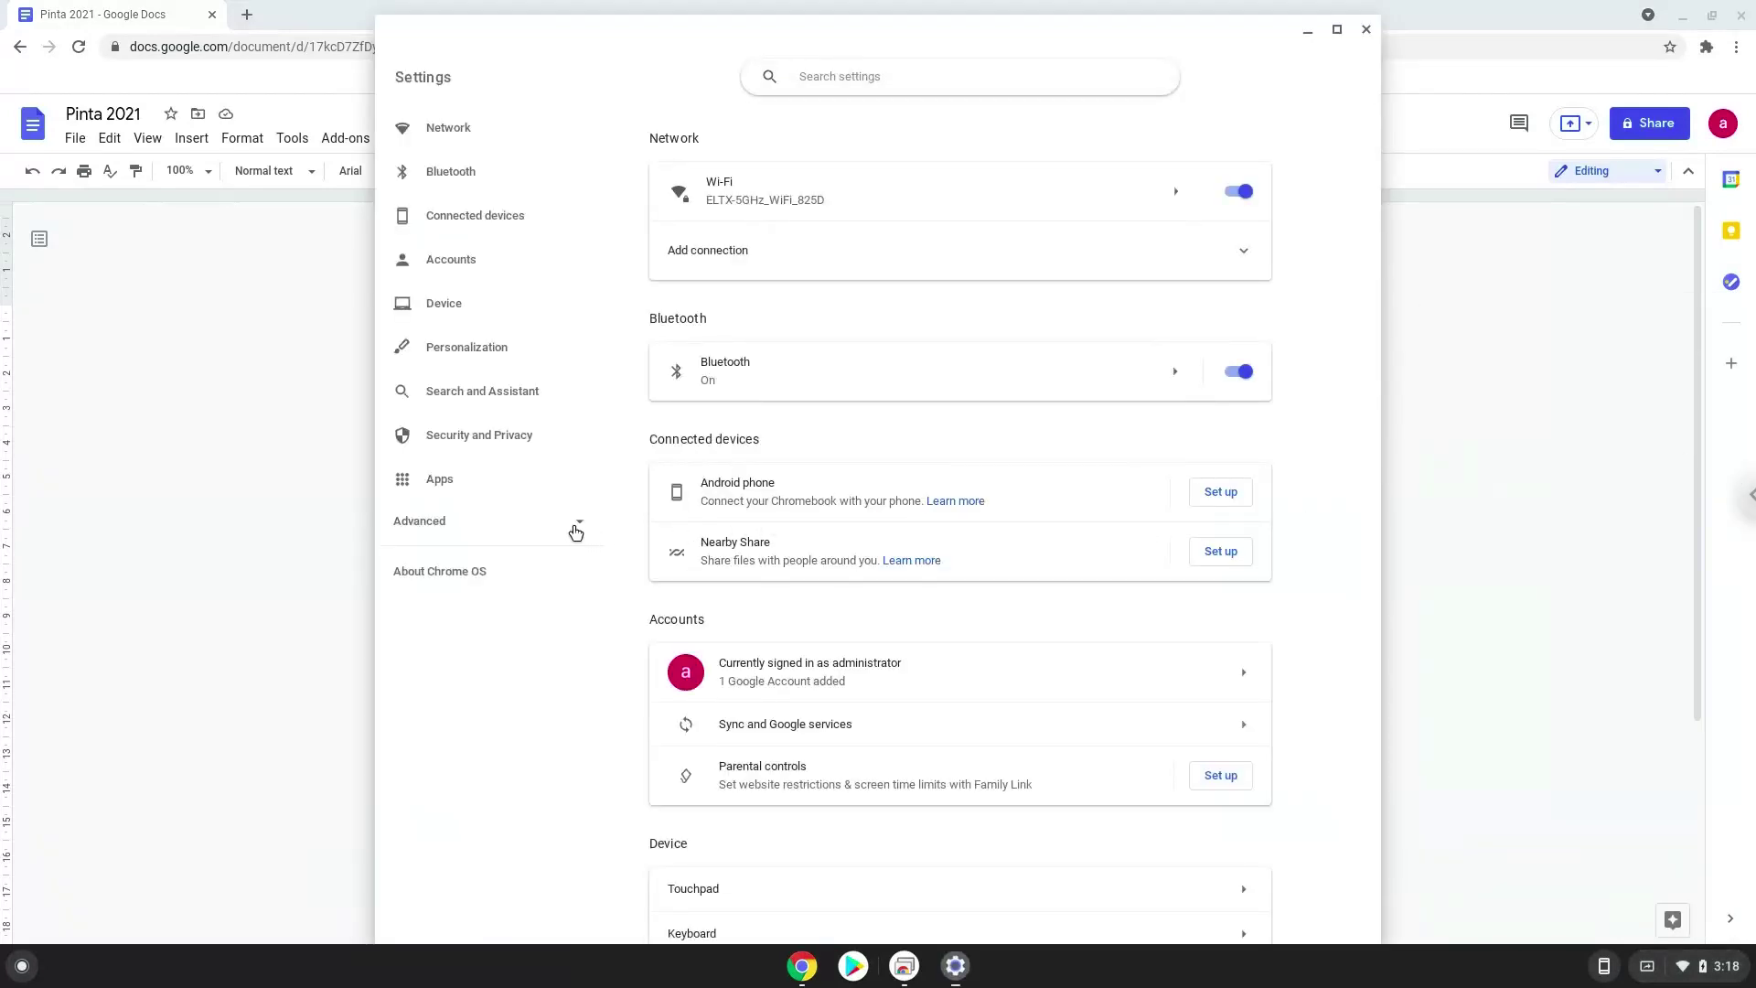
Install the Linux development environment from Advanced > Developers, then close the new terminal
click(576, 526)
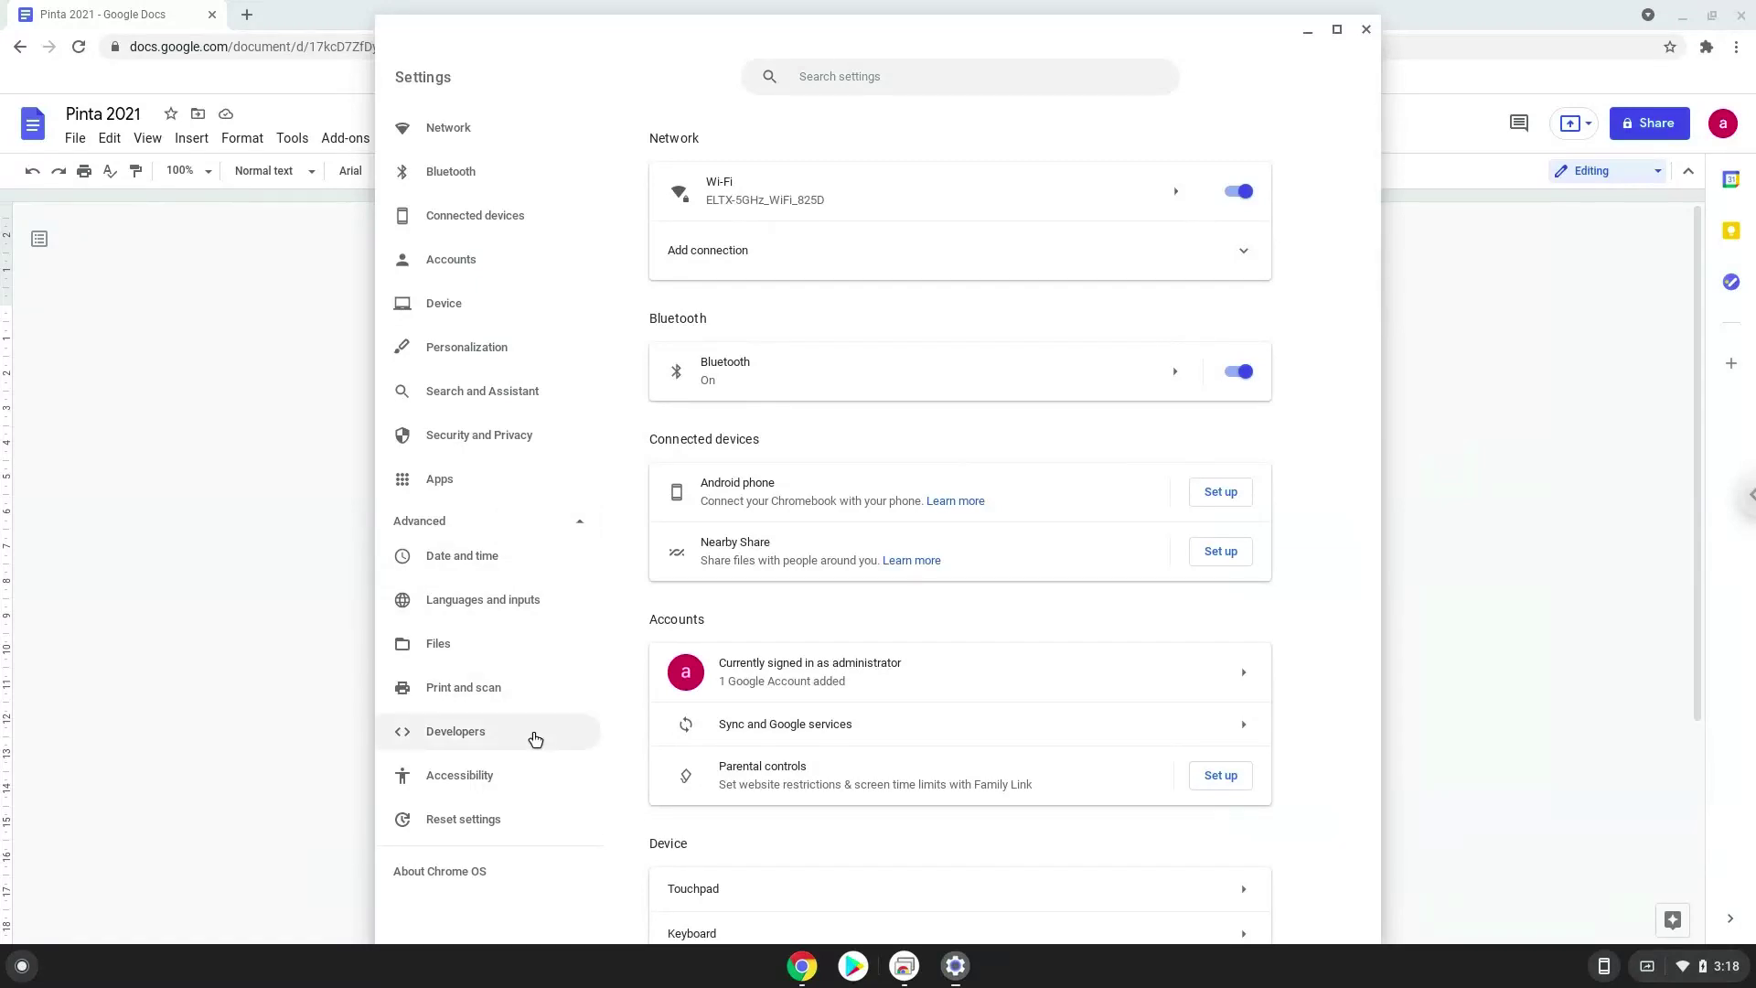
click(535, 739)
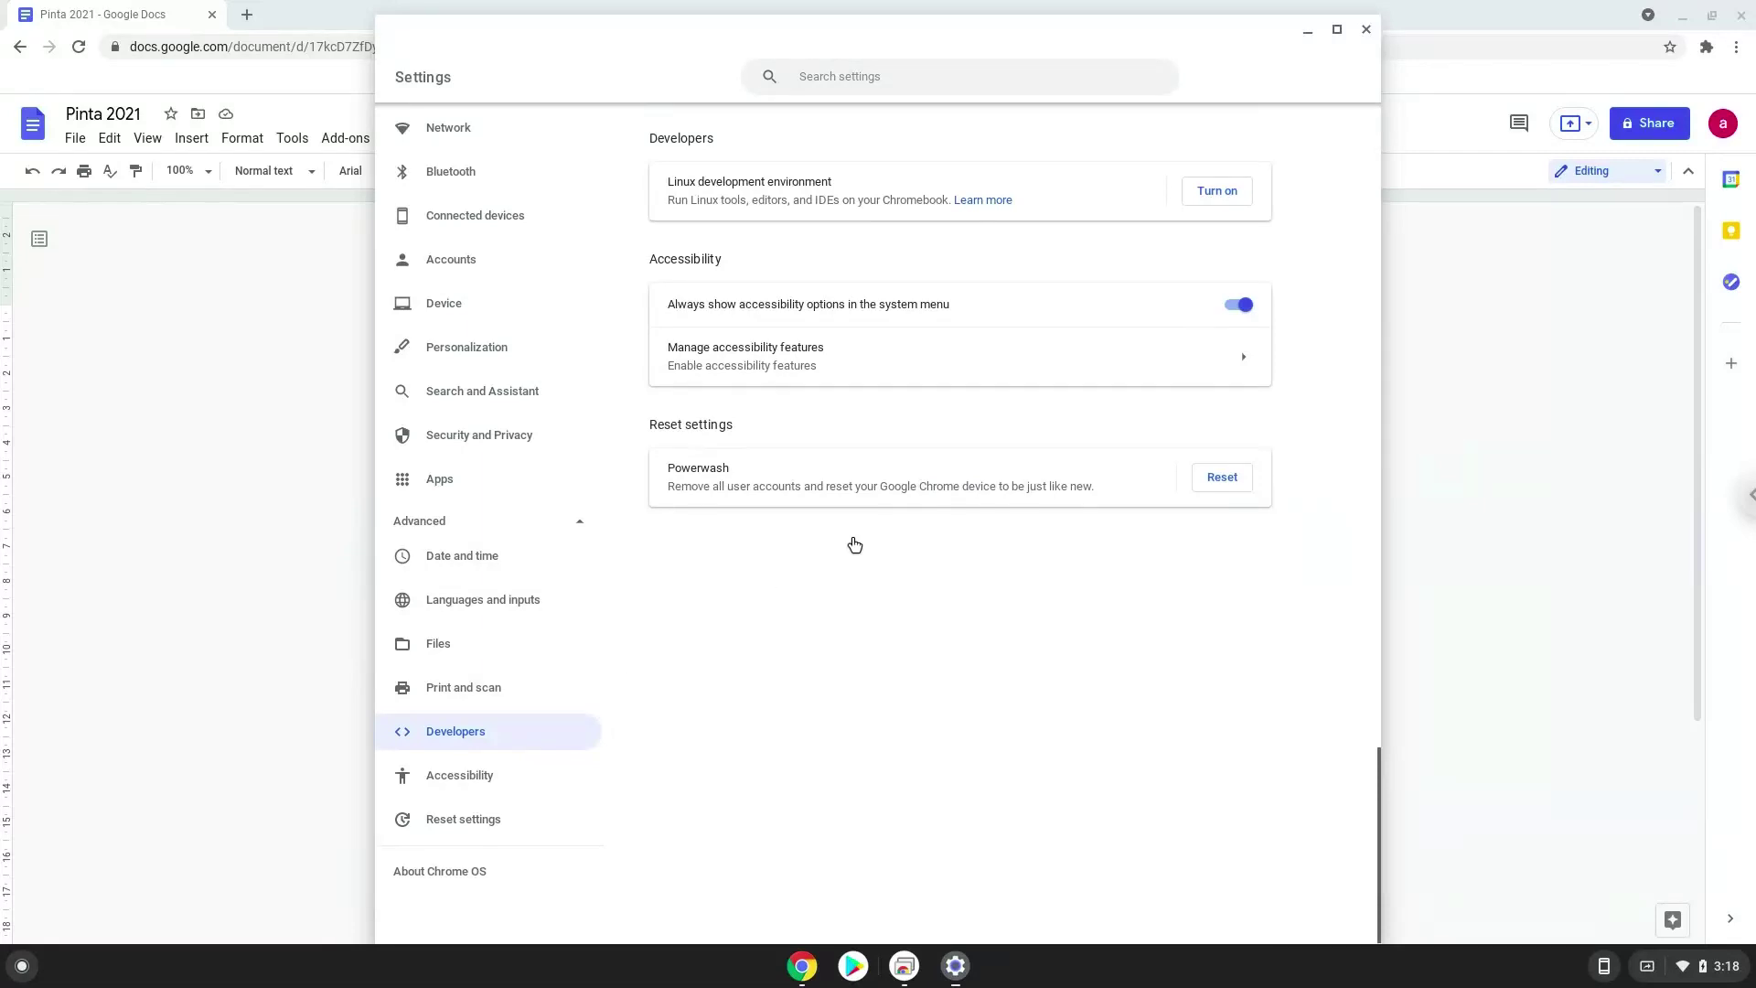
click(1222, 198)
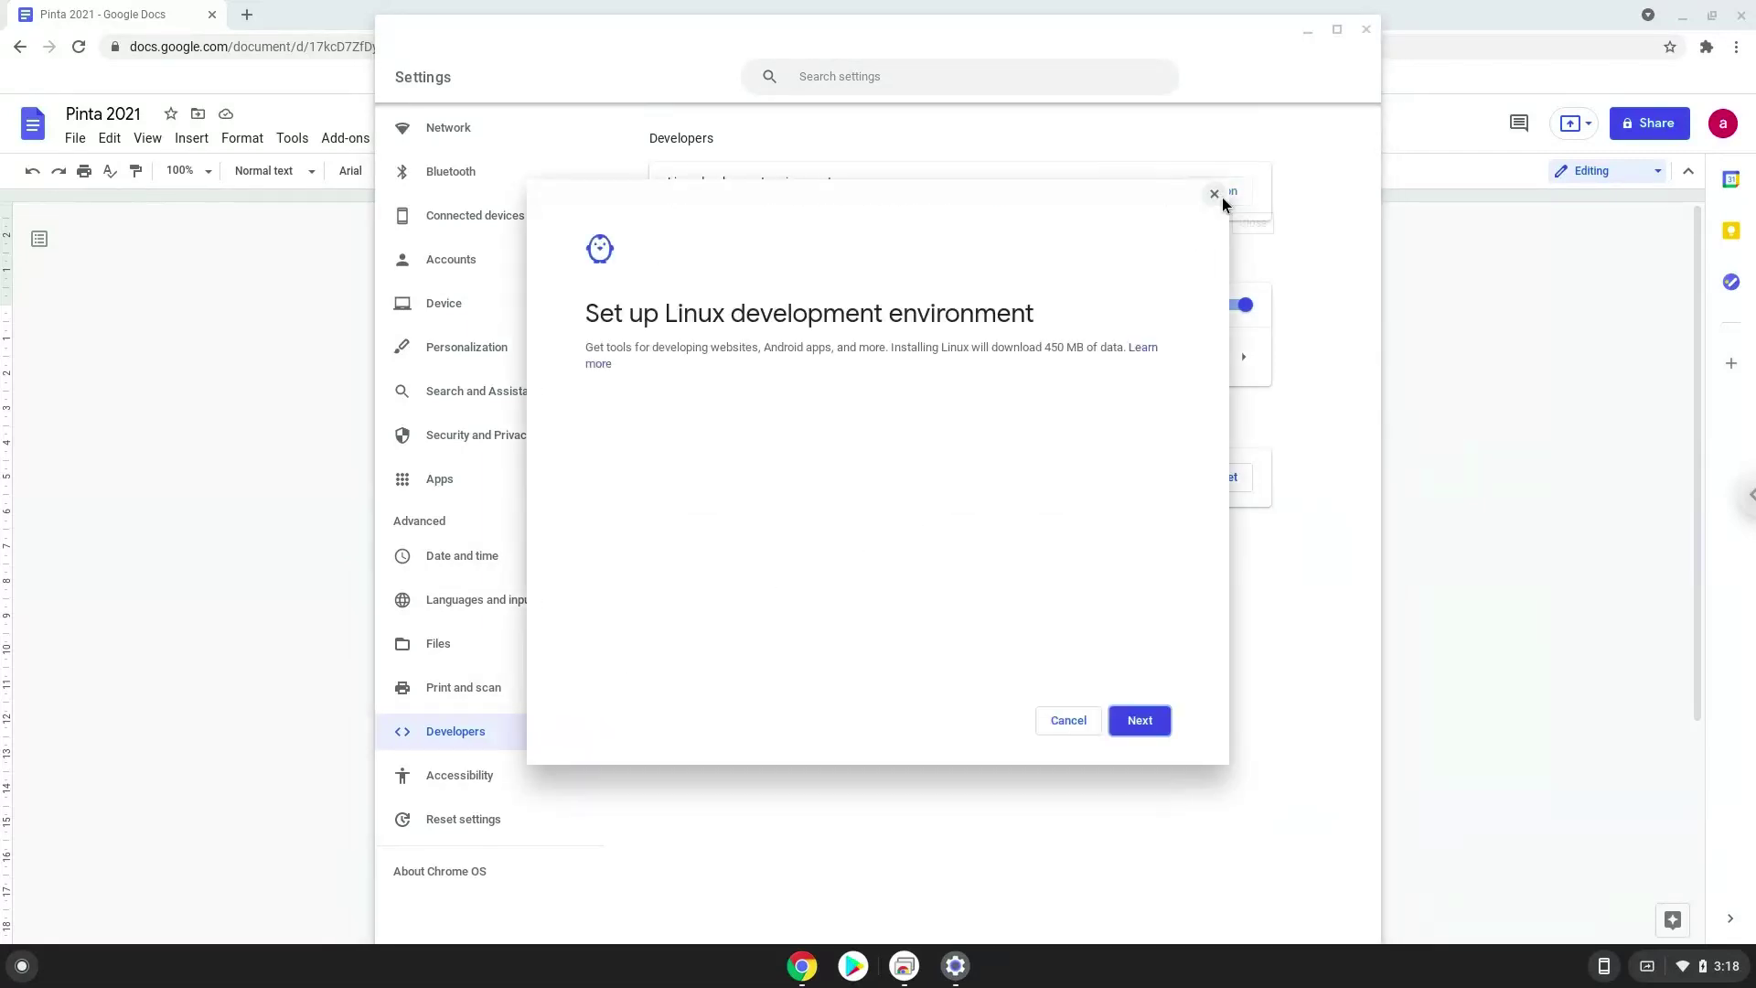
click(1141, 722)
click(1143, 722)
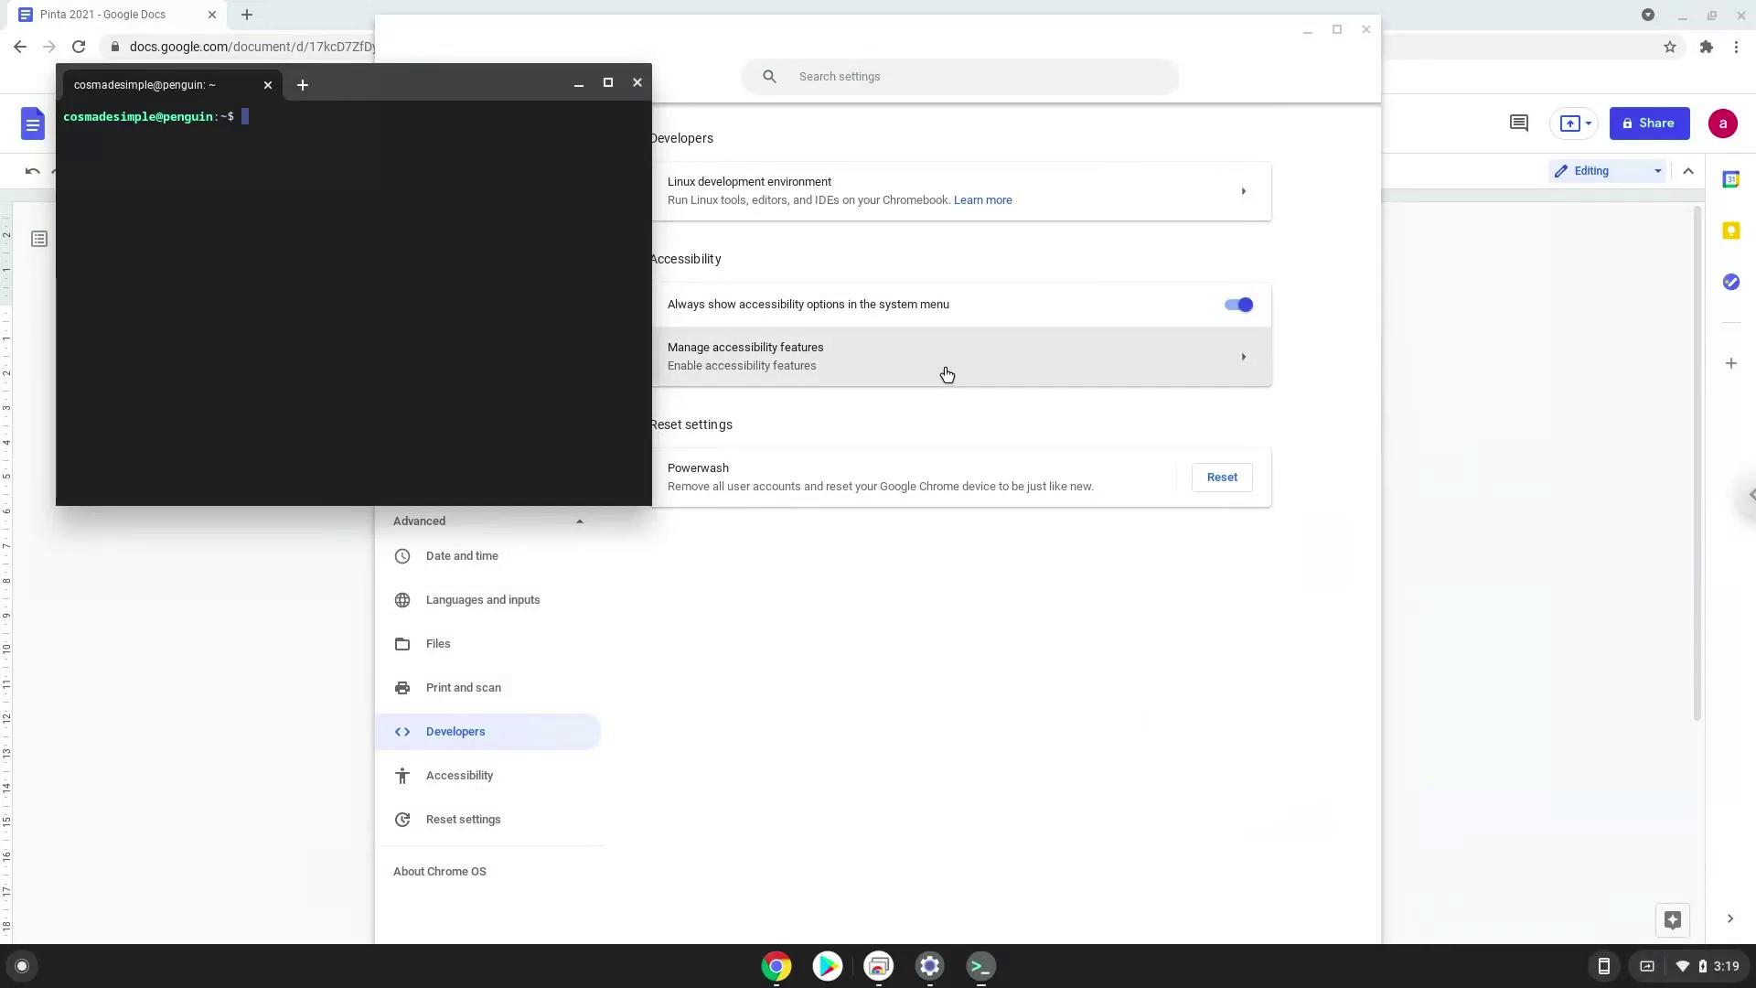
click(638, 84)
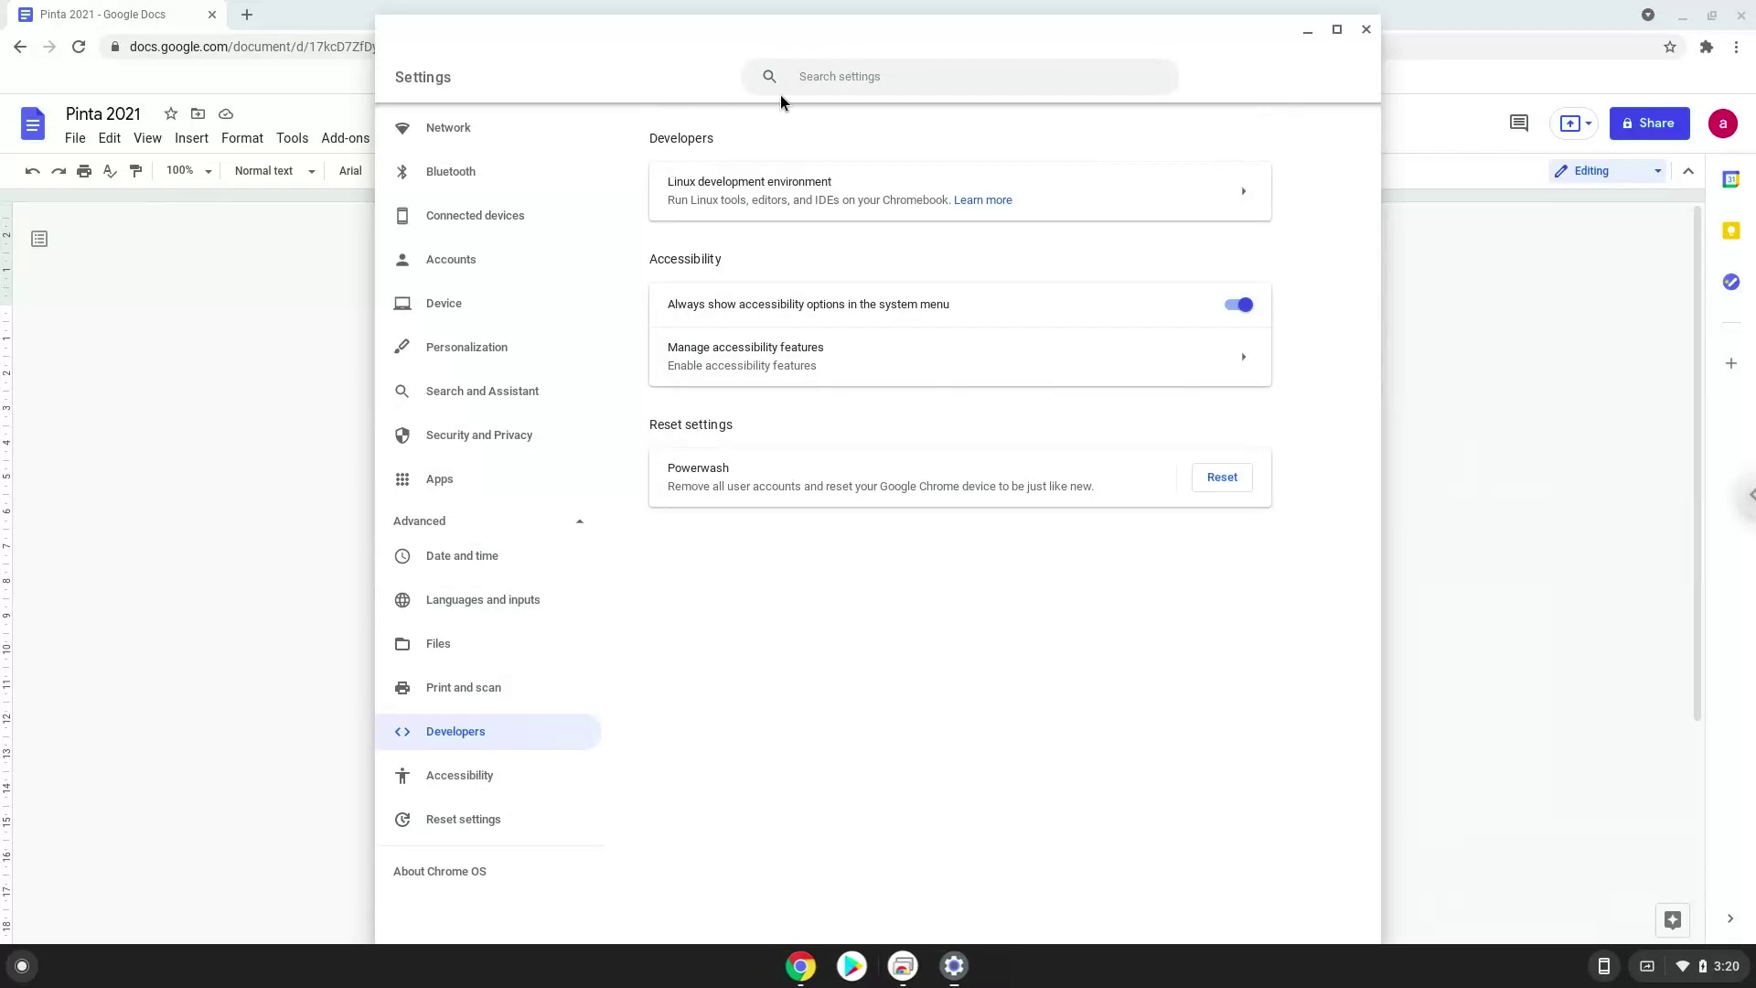
Close Settings, copy the 'sudo apt update' line, and search the launcher for 'ter'
click(1367, 31)
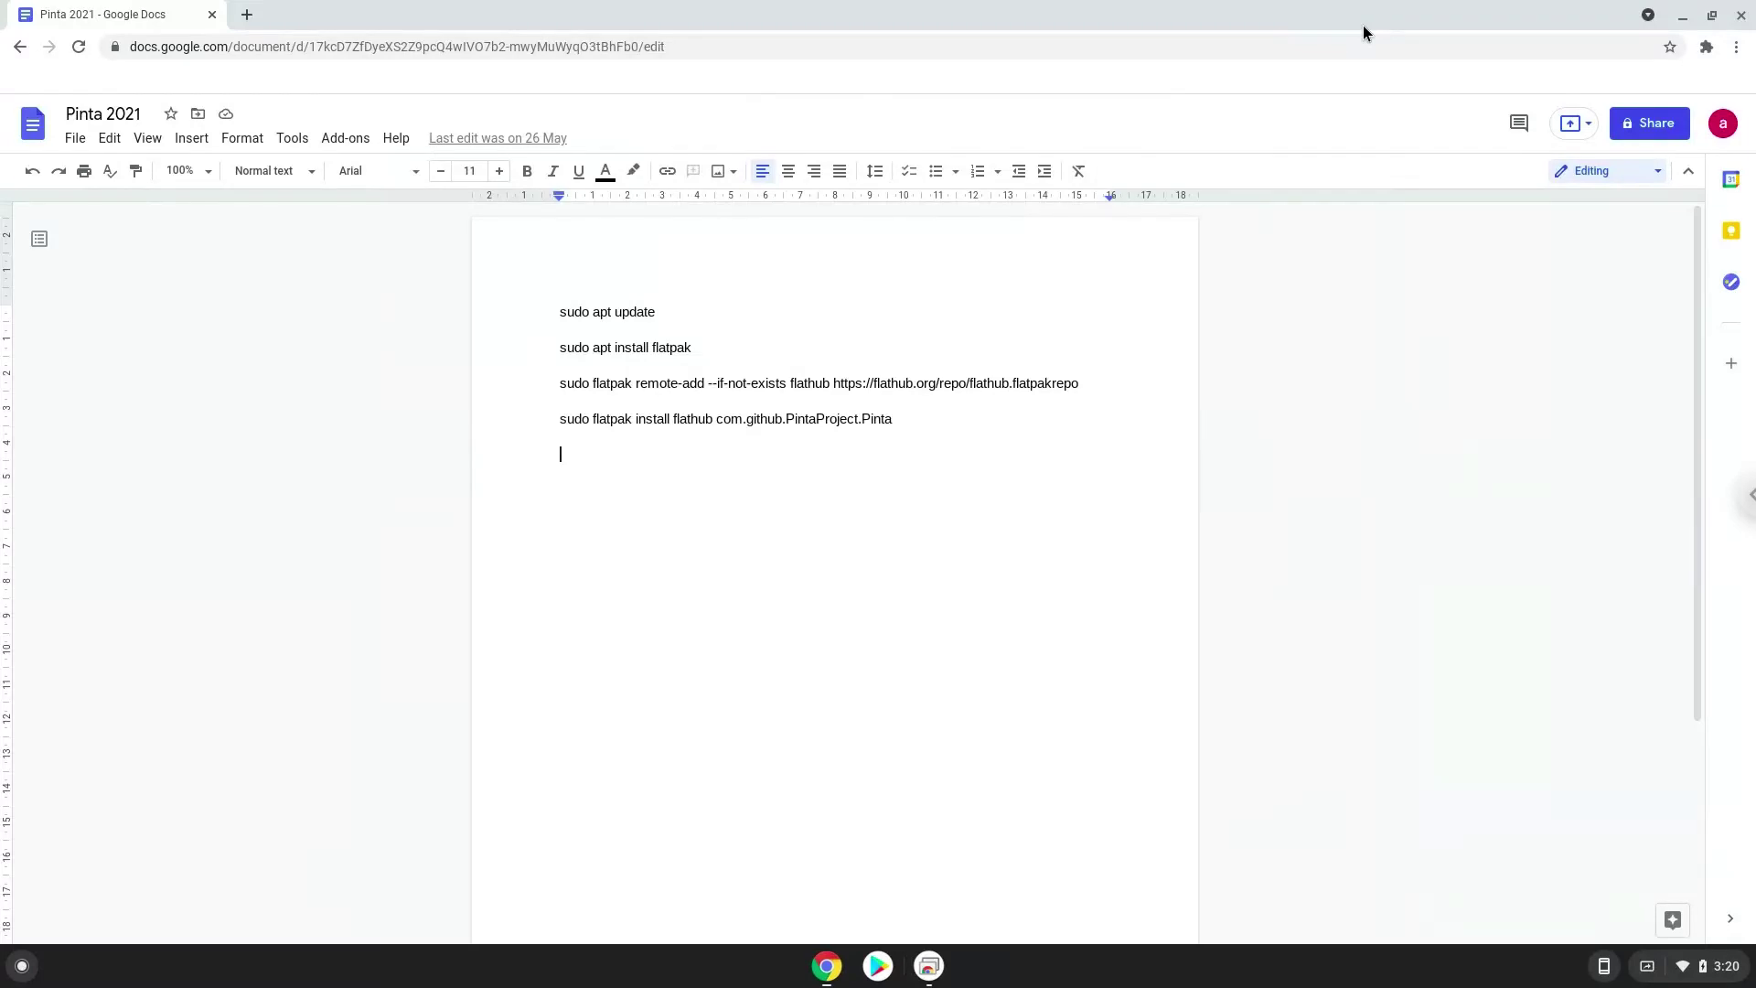
triple_click(640, 311)
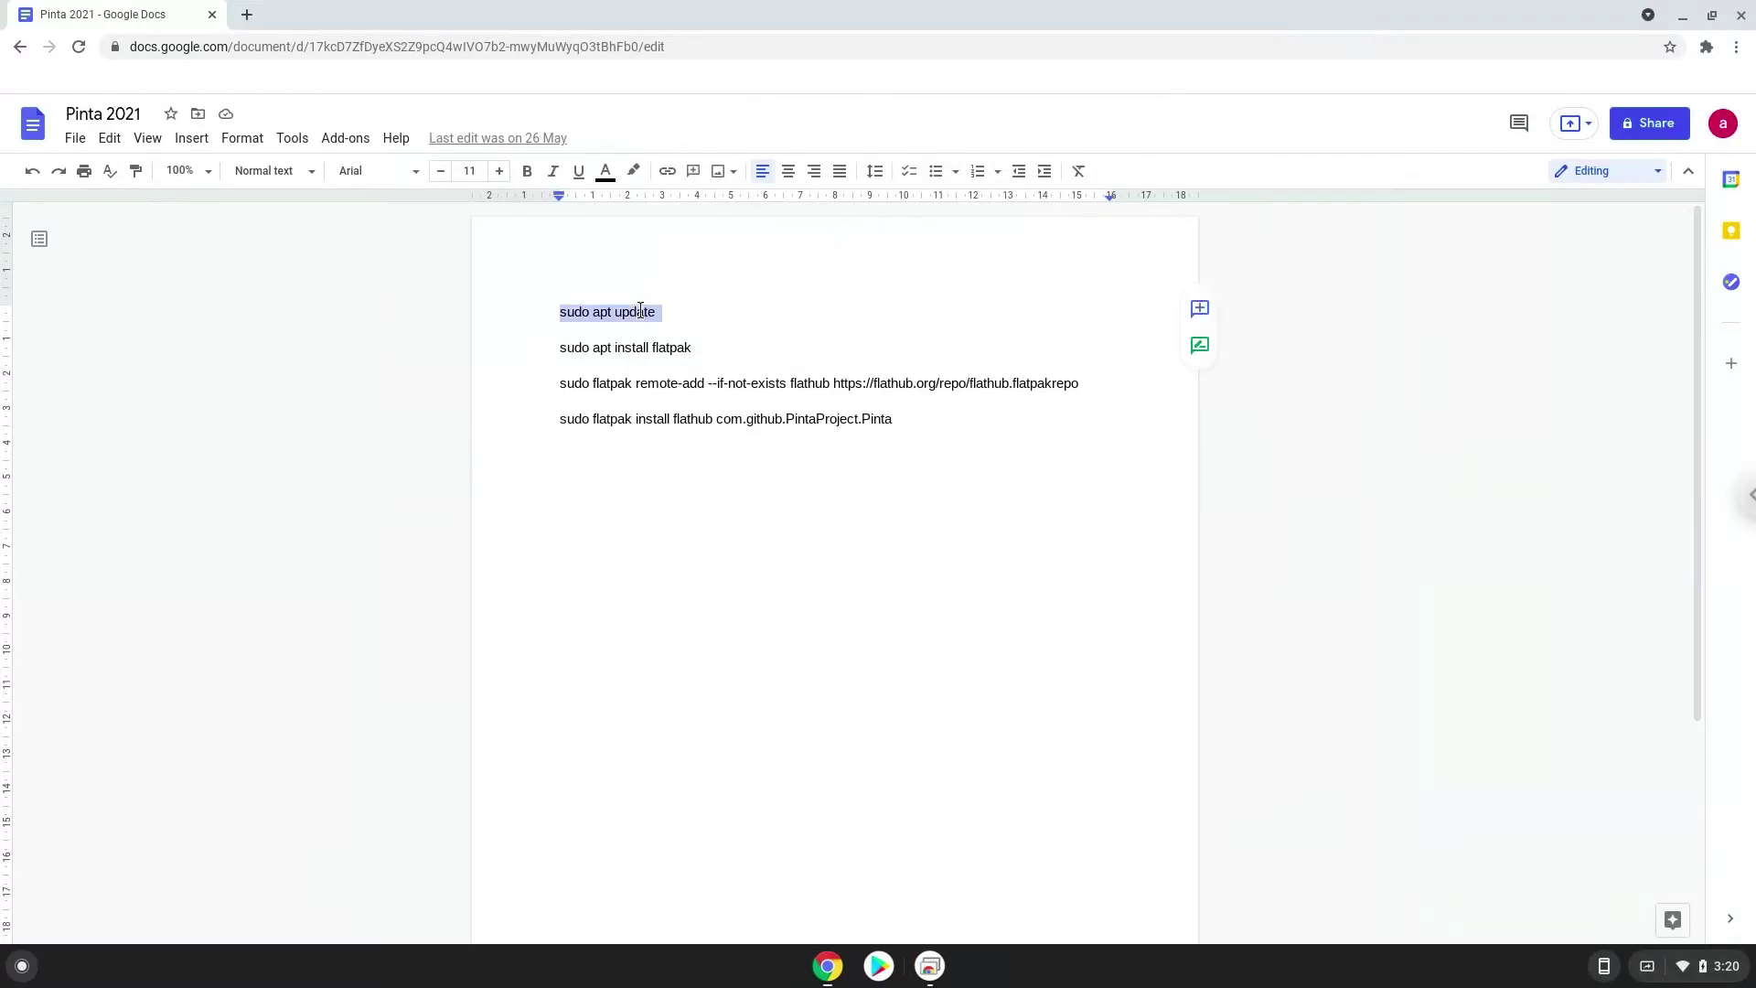
right_click(641, 311)
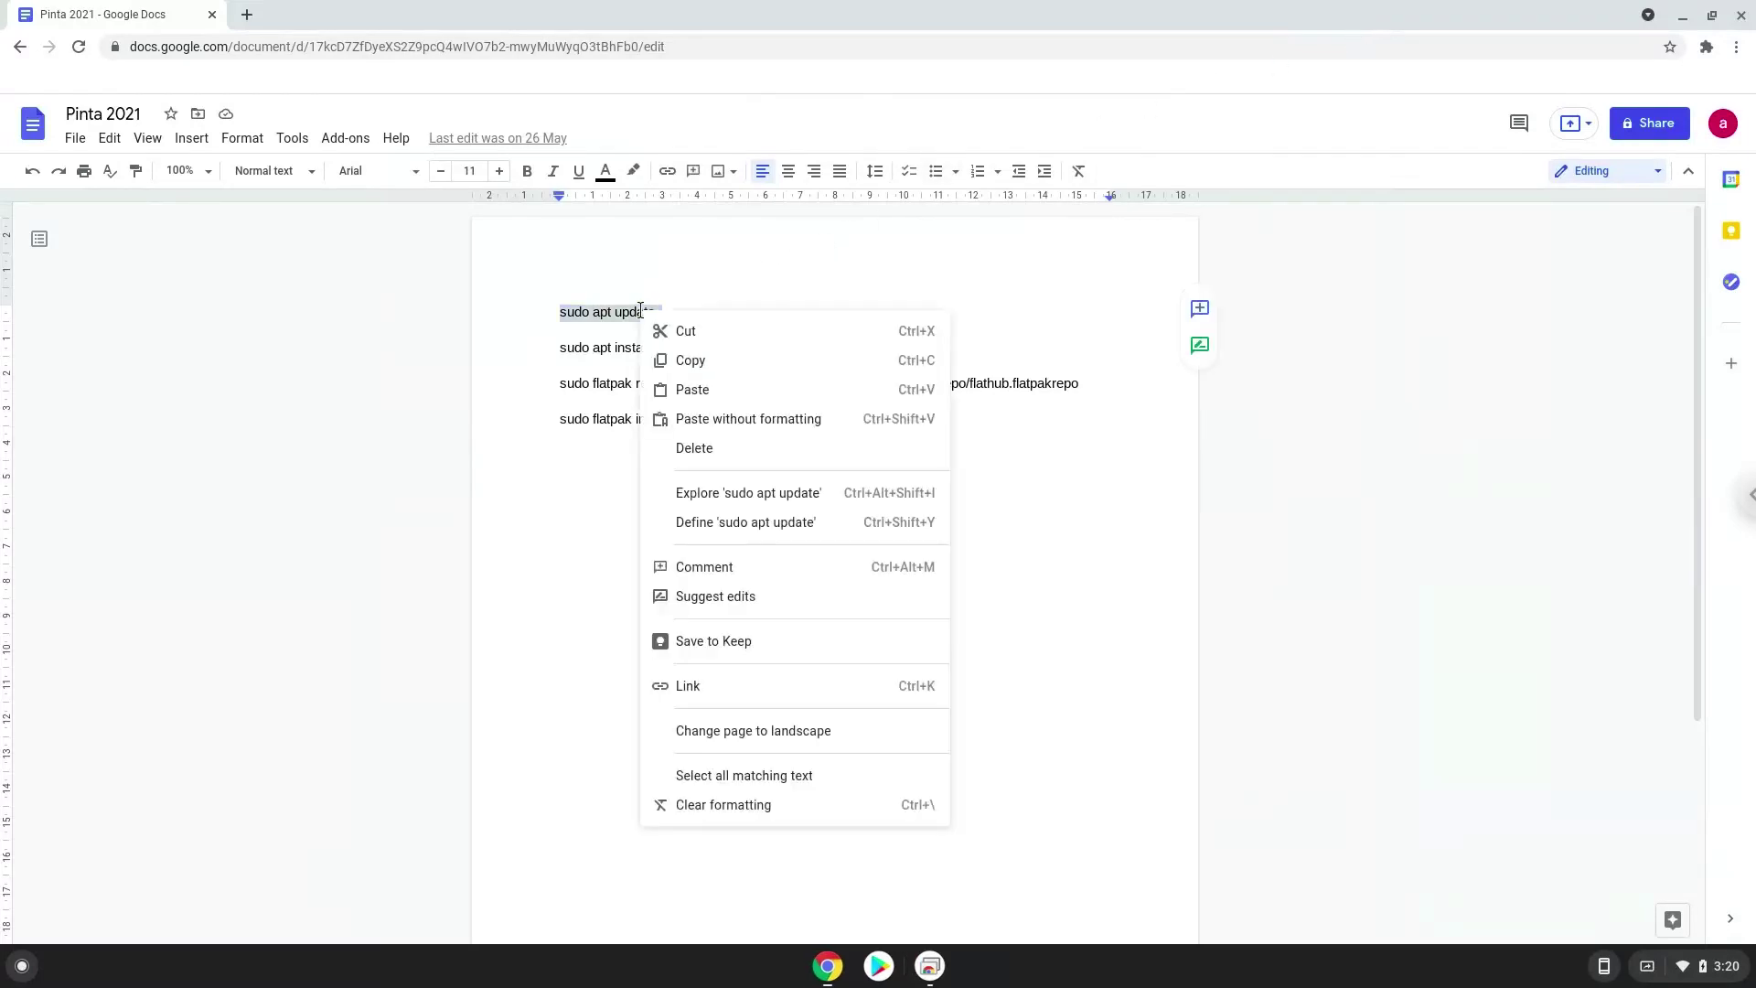
click(693, 365)
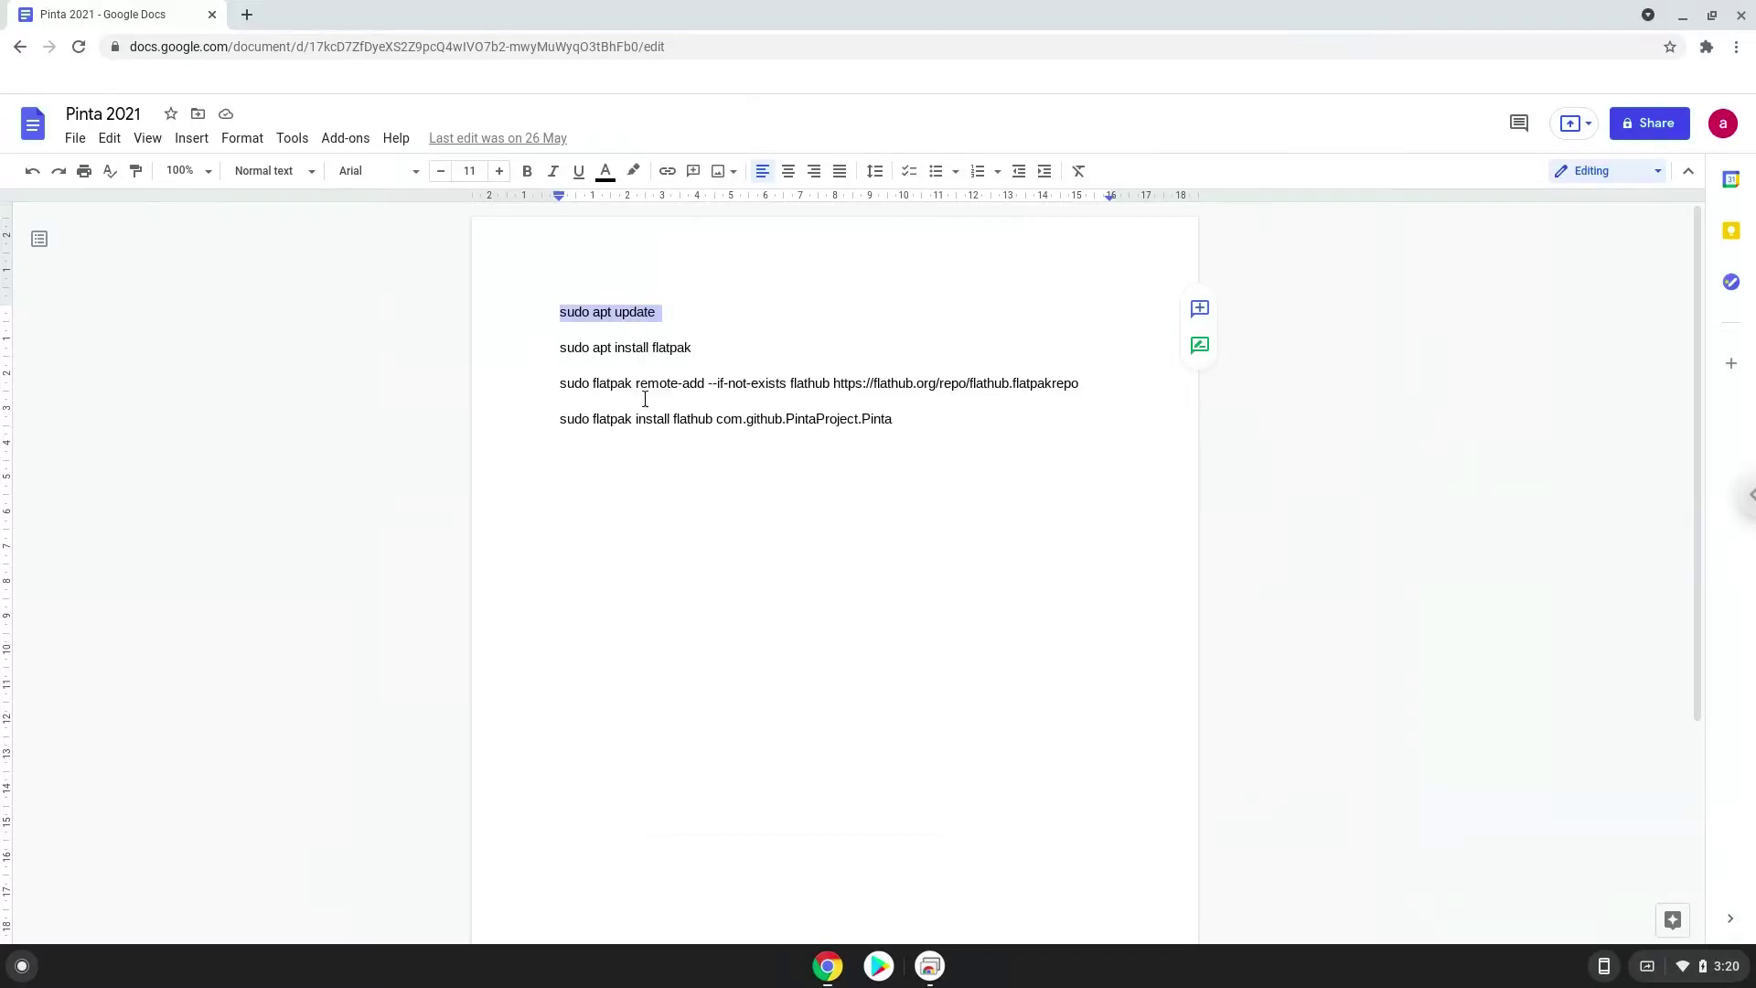
click(35, 972)
text(terminal)
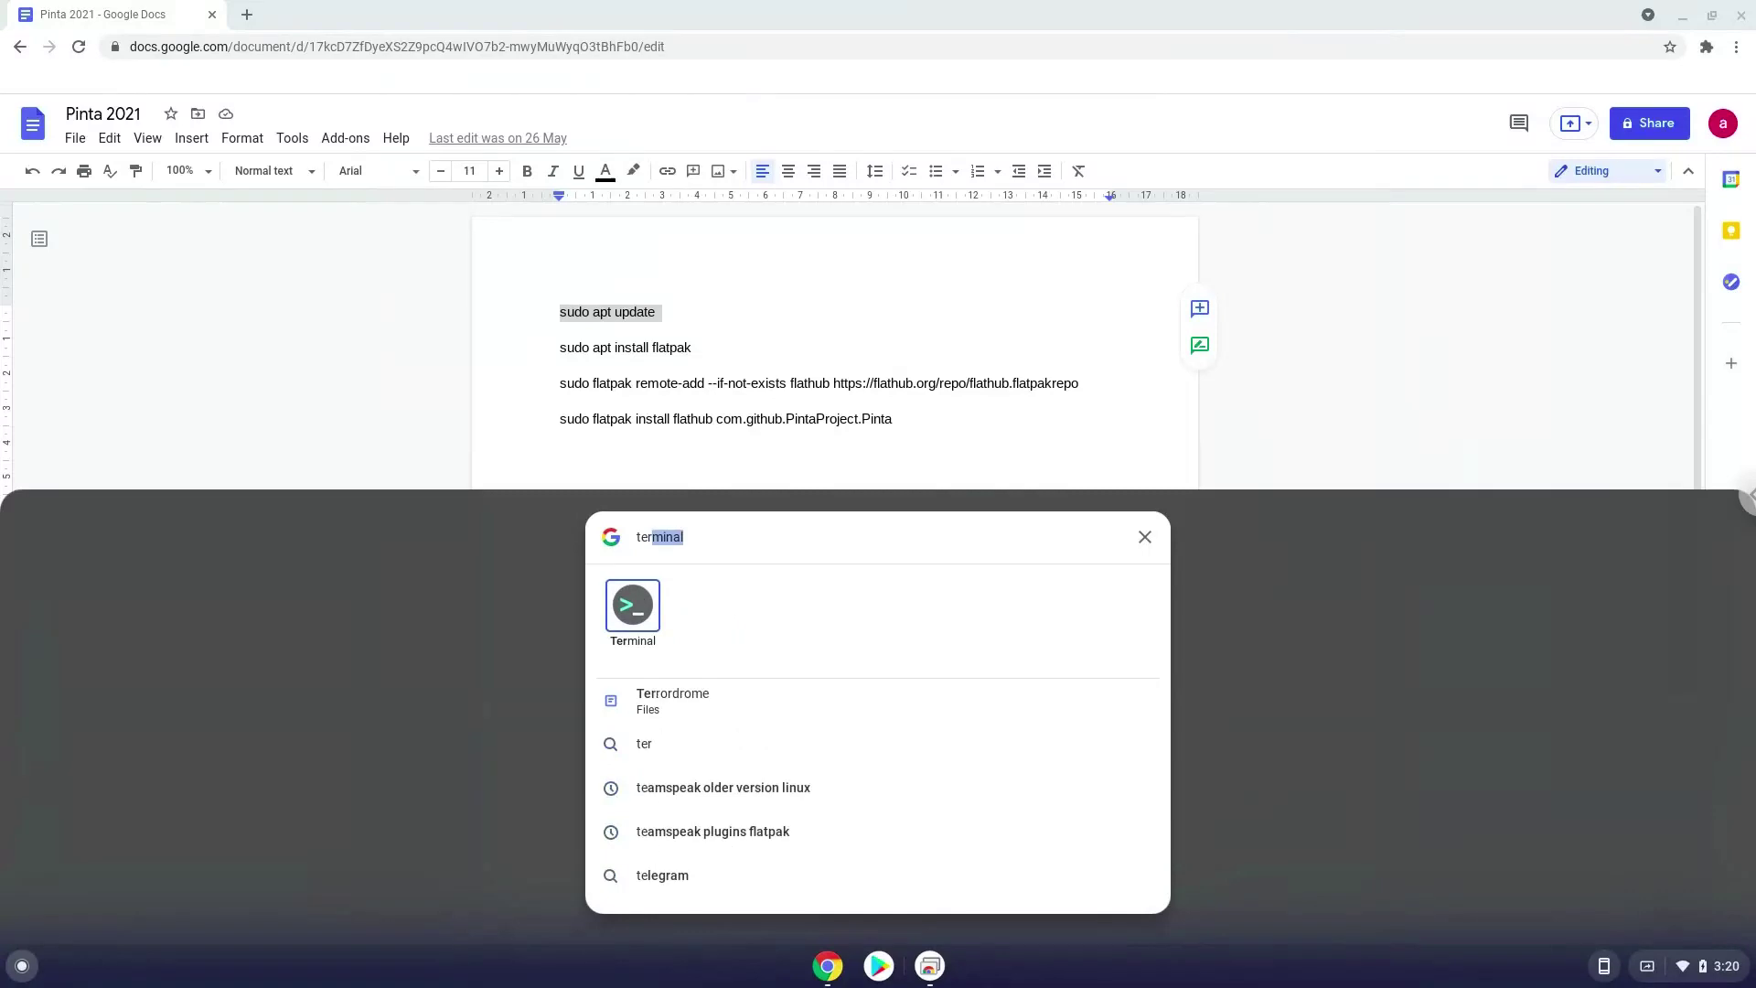
Run sudo apt update in Terminal, then copy 'sudo apt install flatpak' from the notes
click(632, 606)
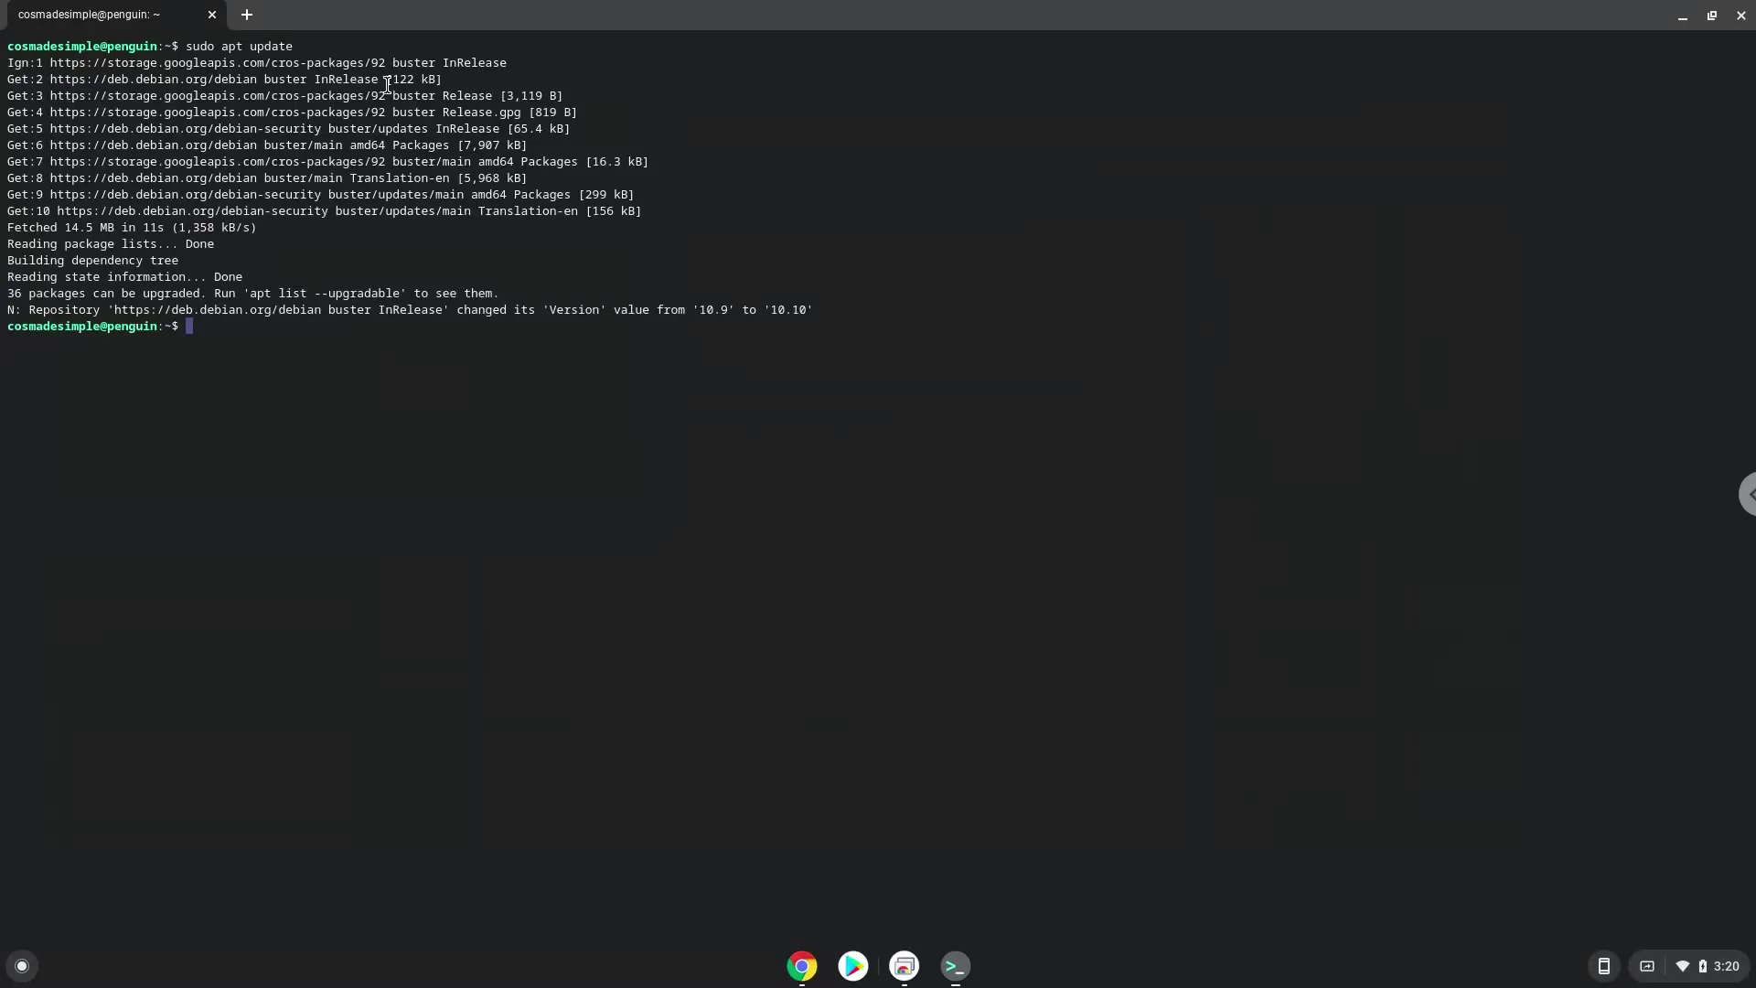
click(800, 970)
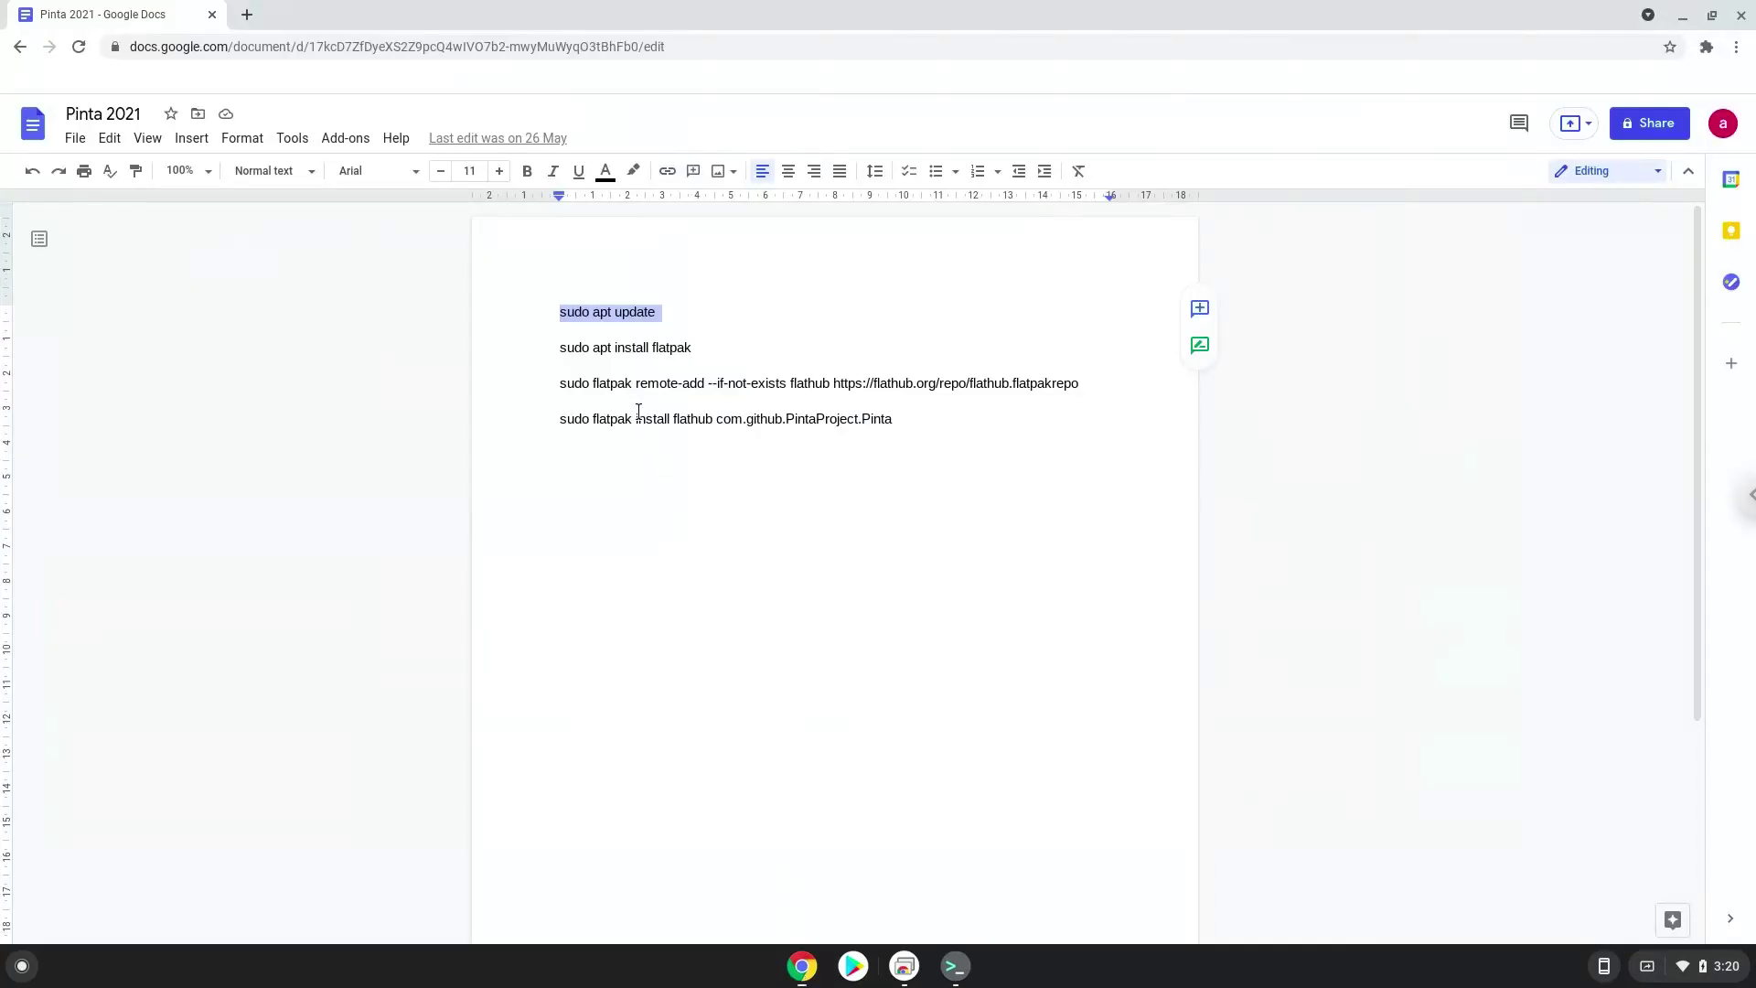
triple_click(607, 349)
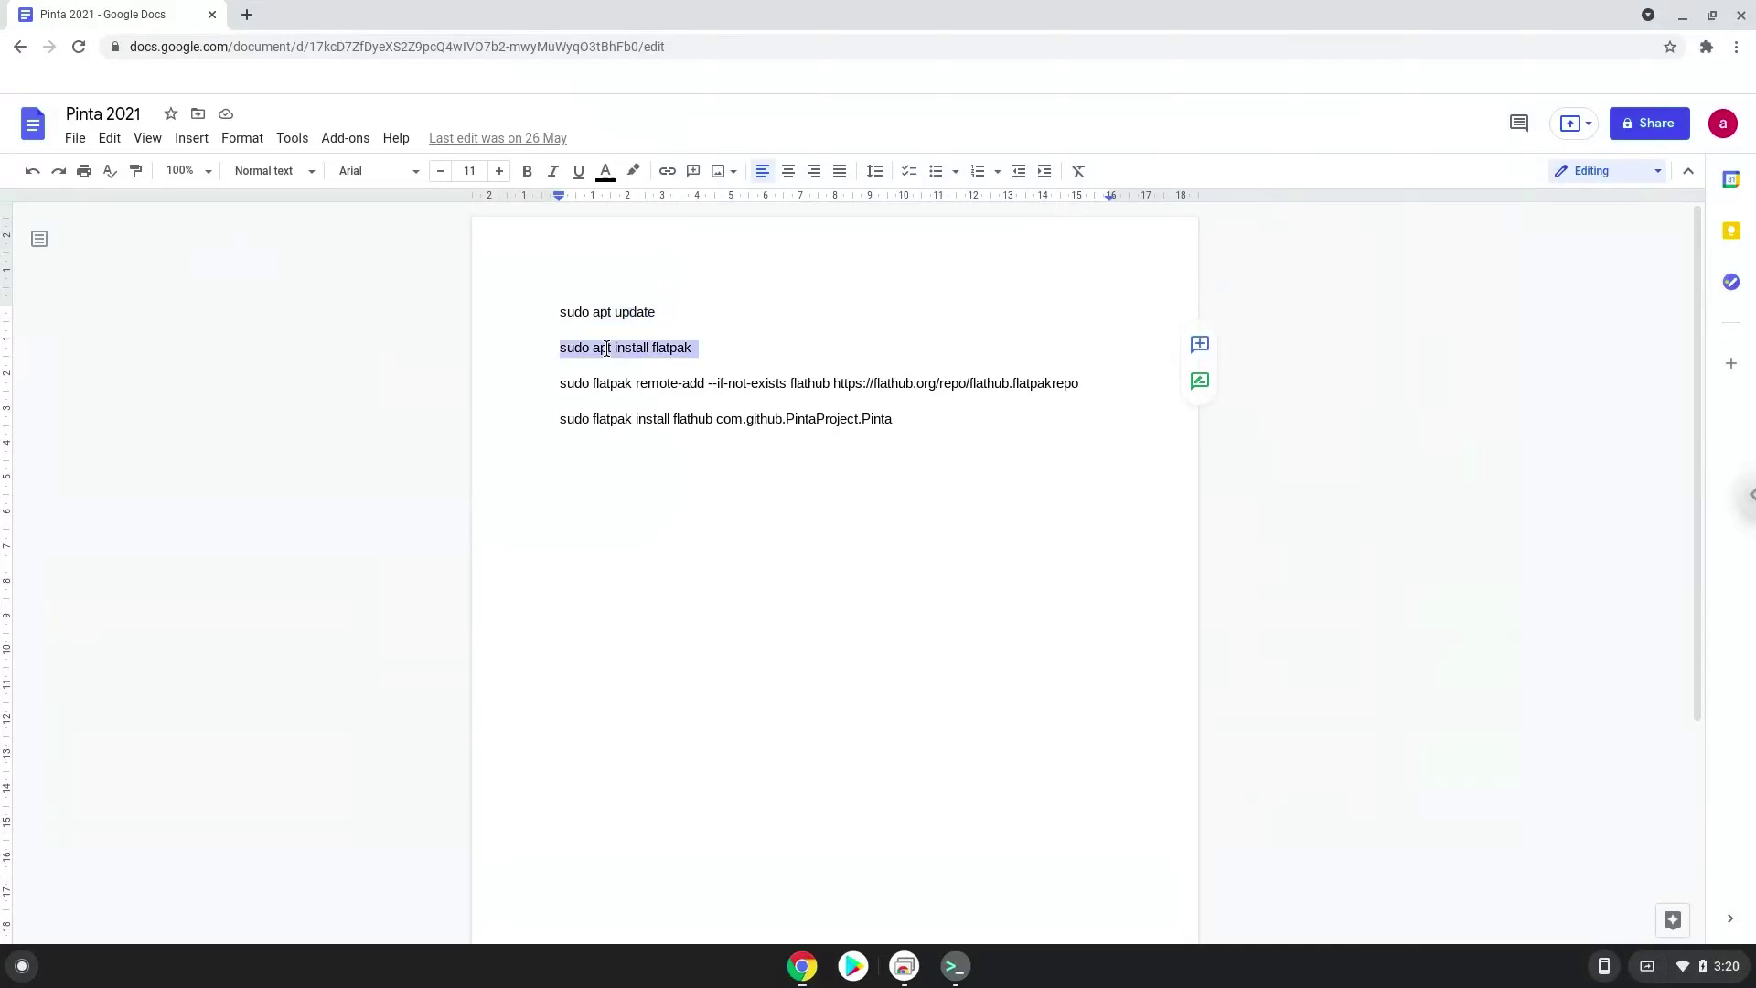
right_click(607, 349)
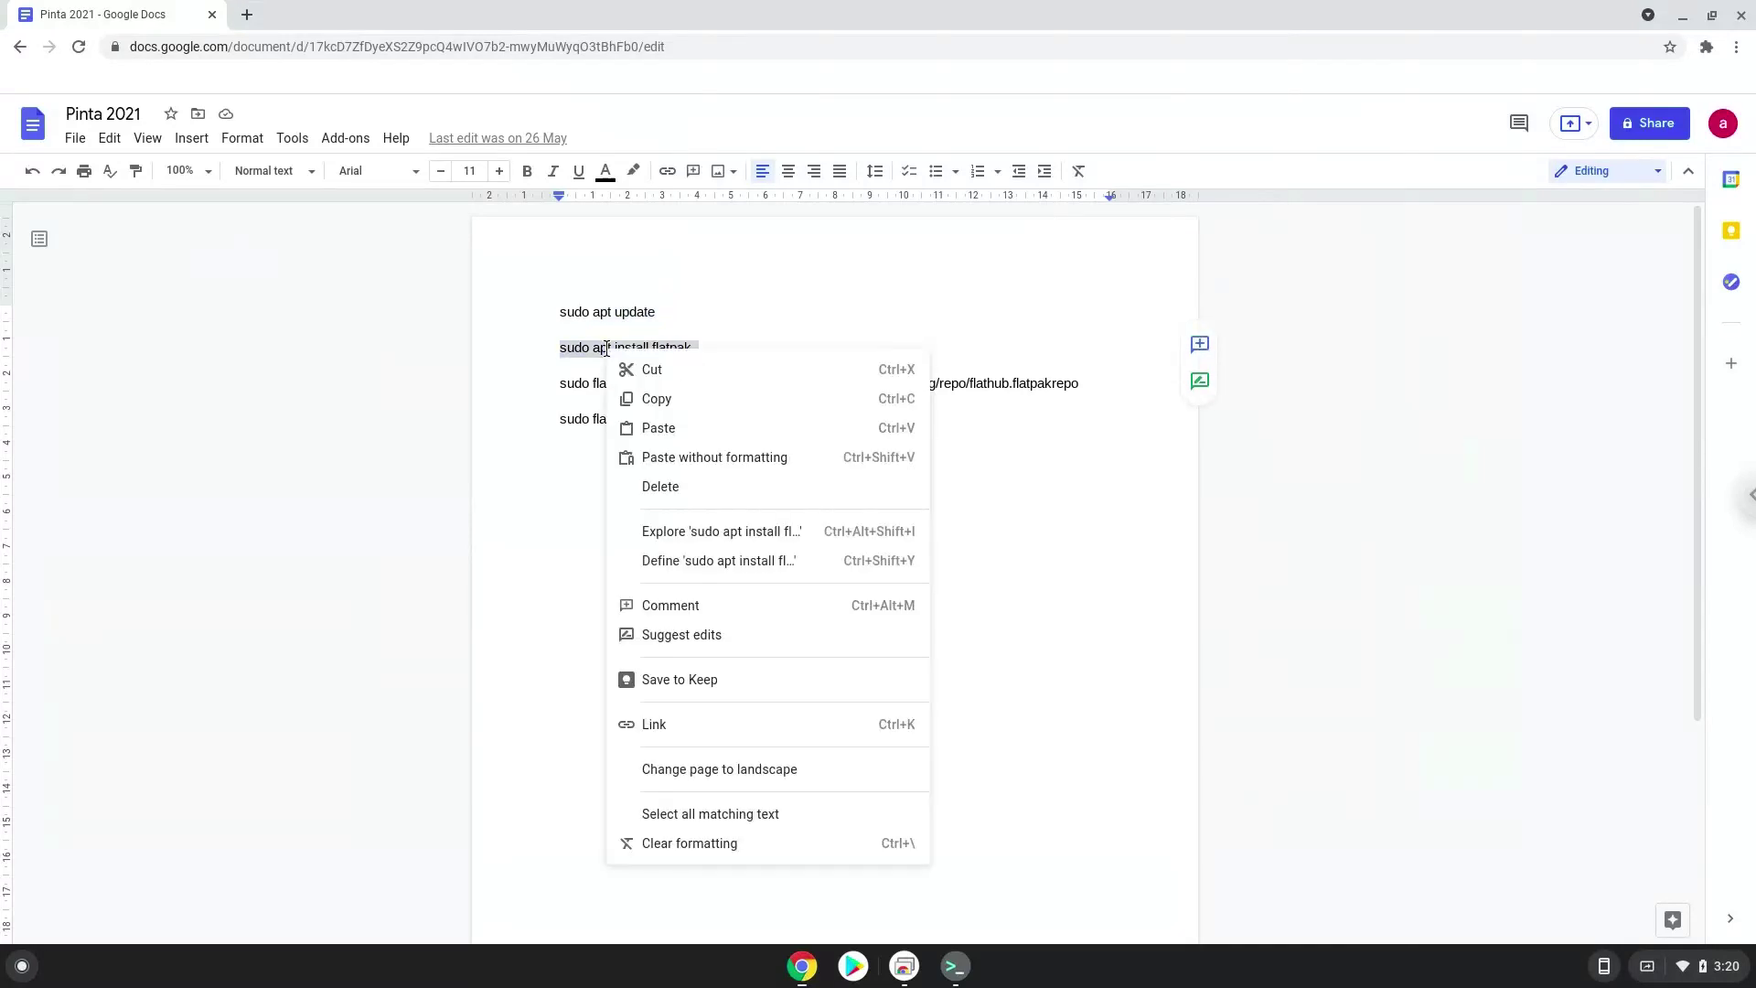
click(655, 399)
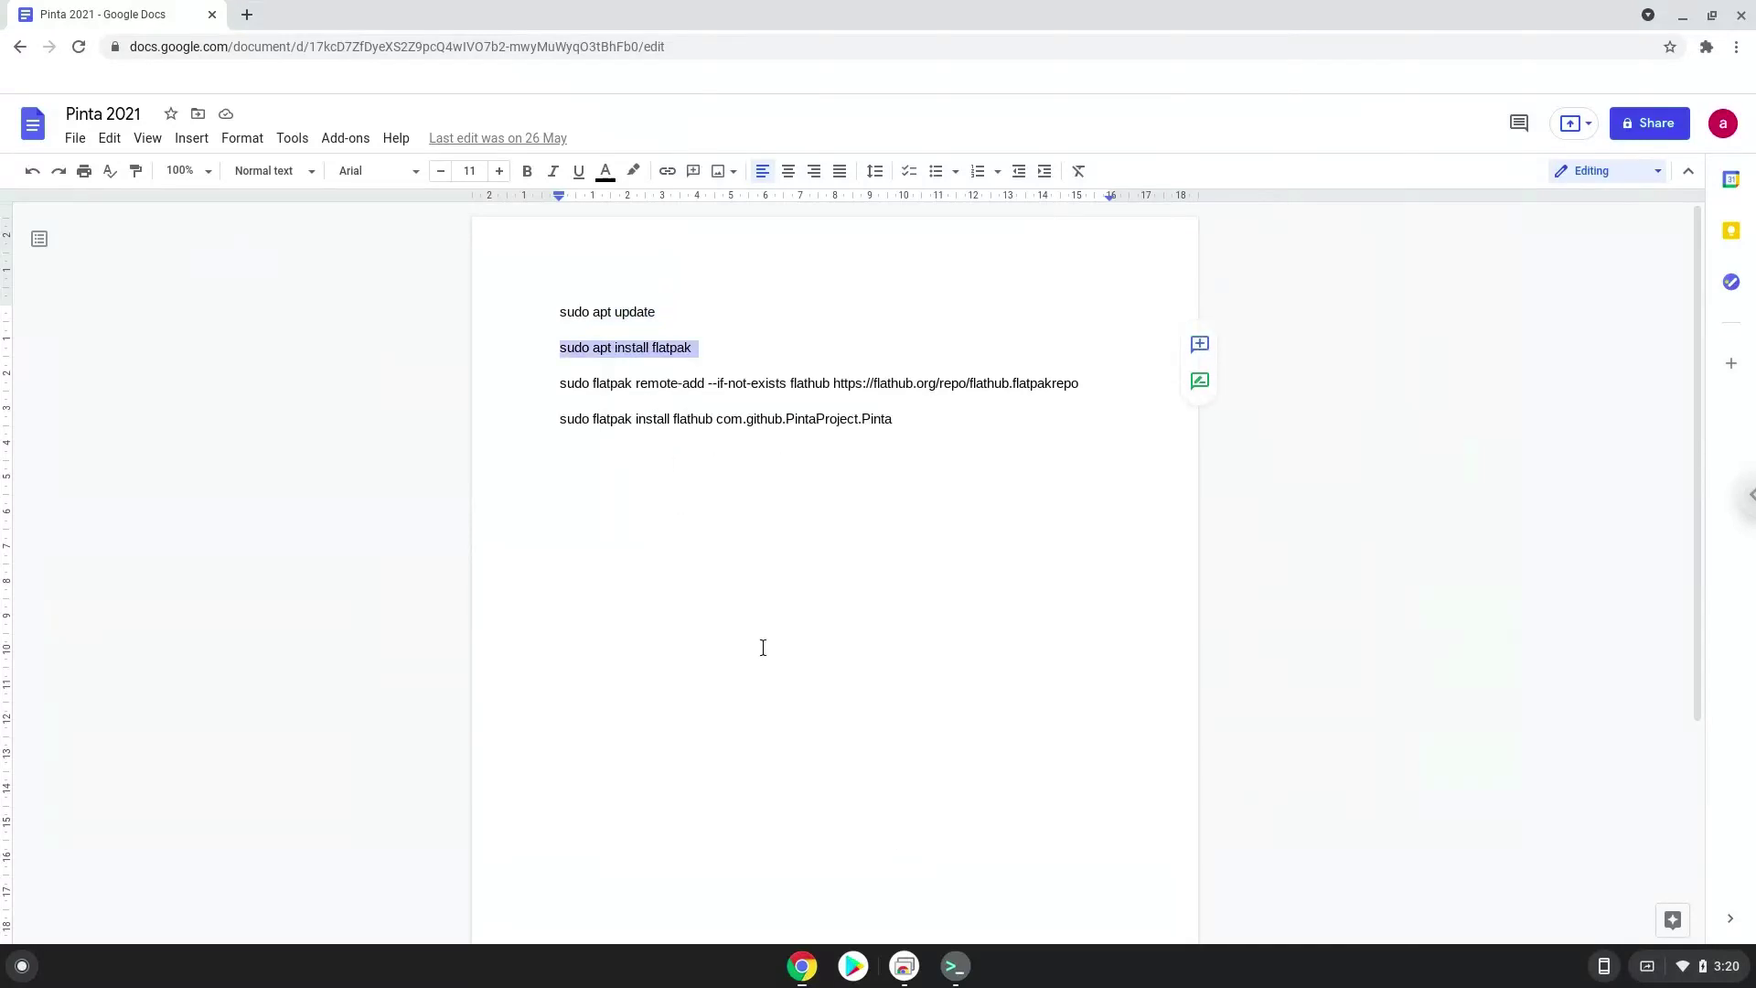
Run sudo apt install flatpak, accepting its 13 new dependency packages
click(955, 966)
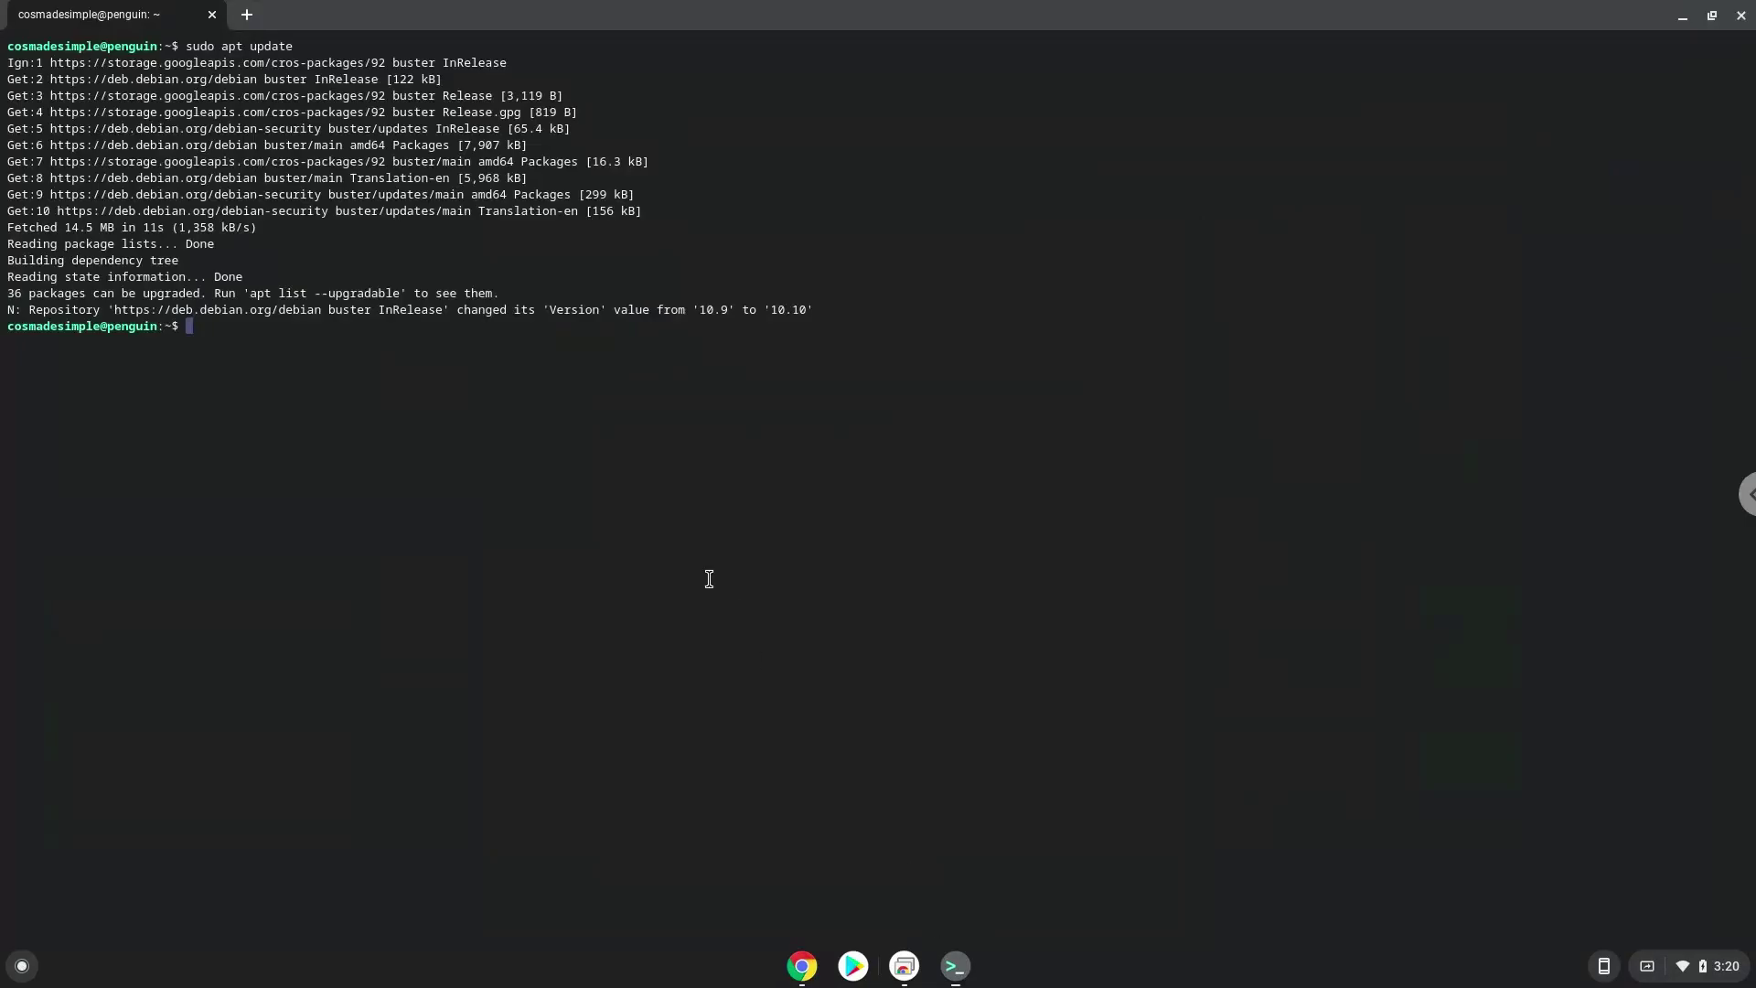
key(ctrl+shift+v)
key(Return)
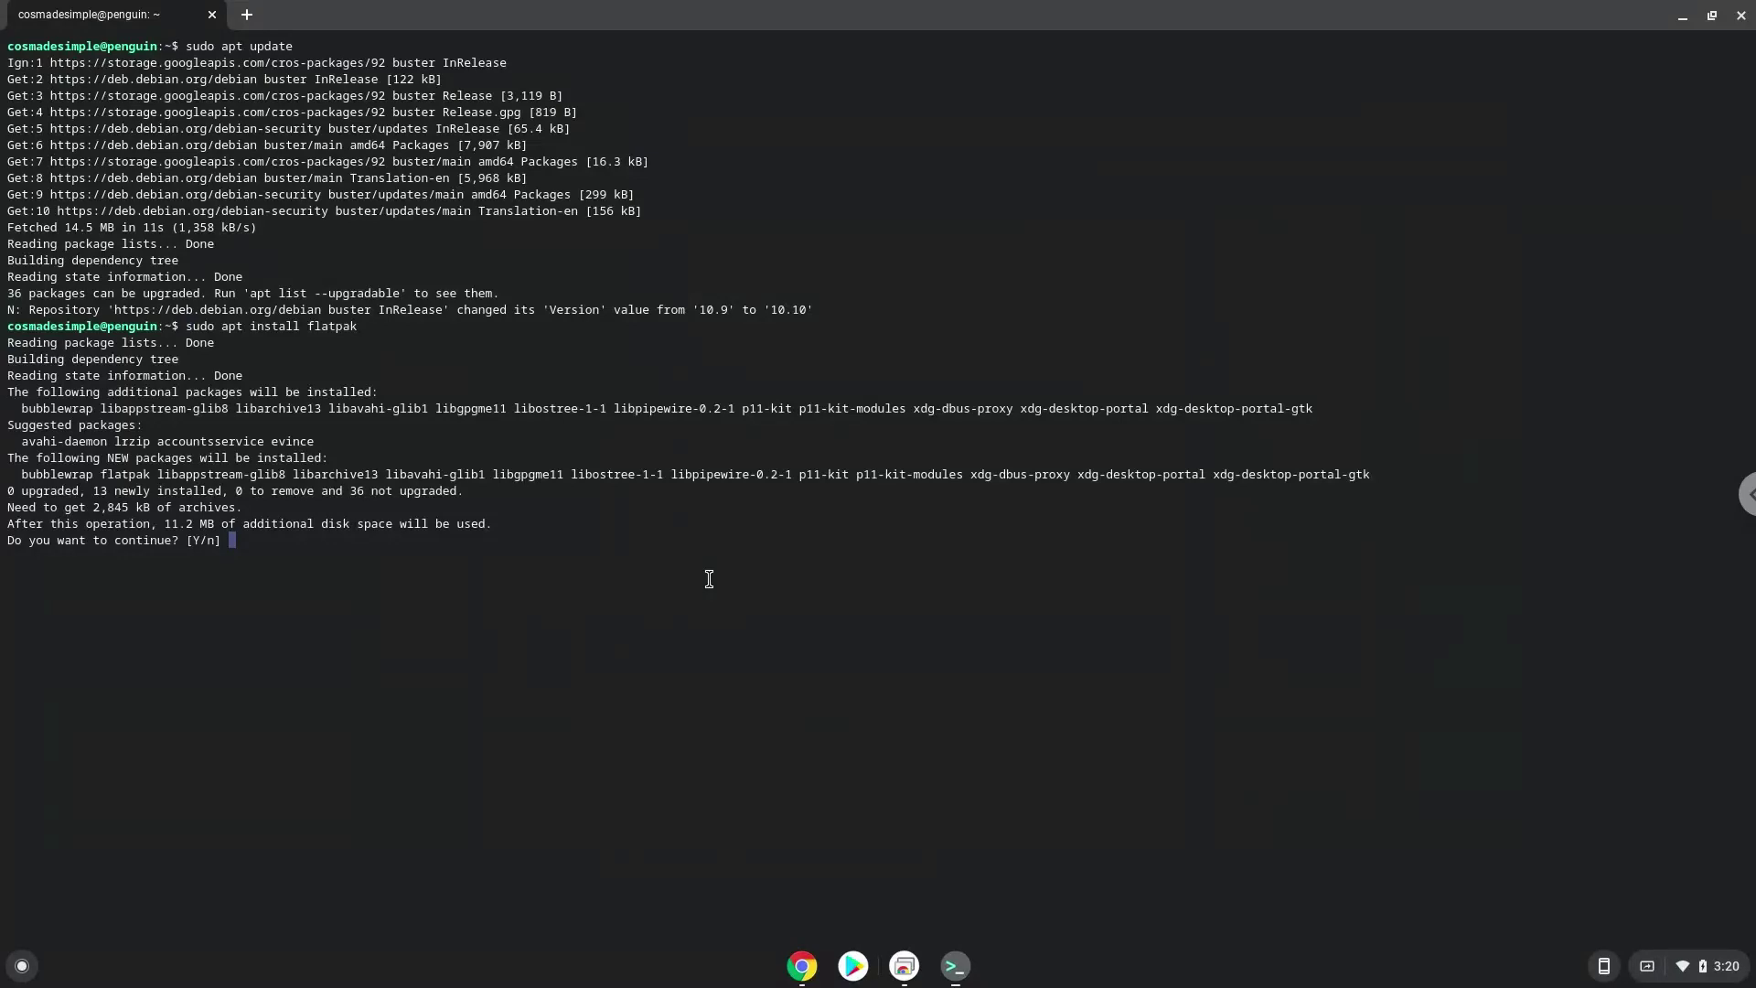
key(Return)
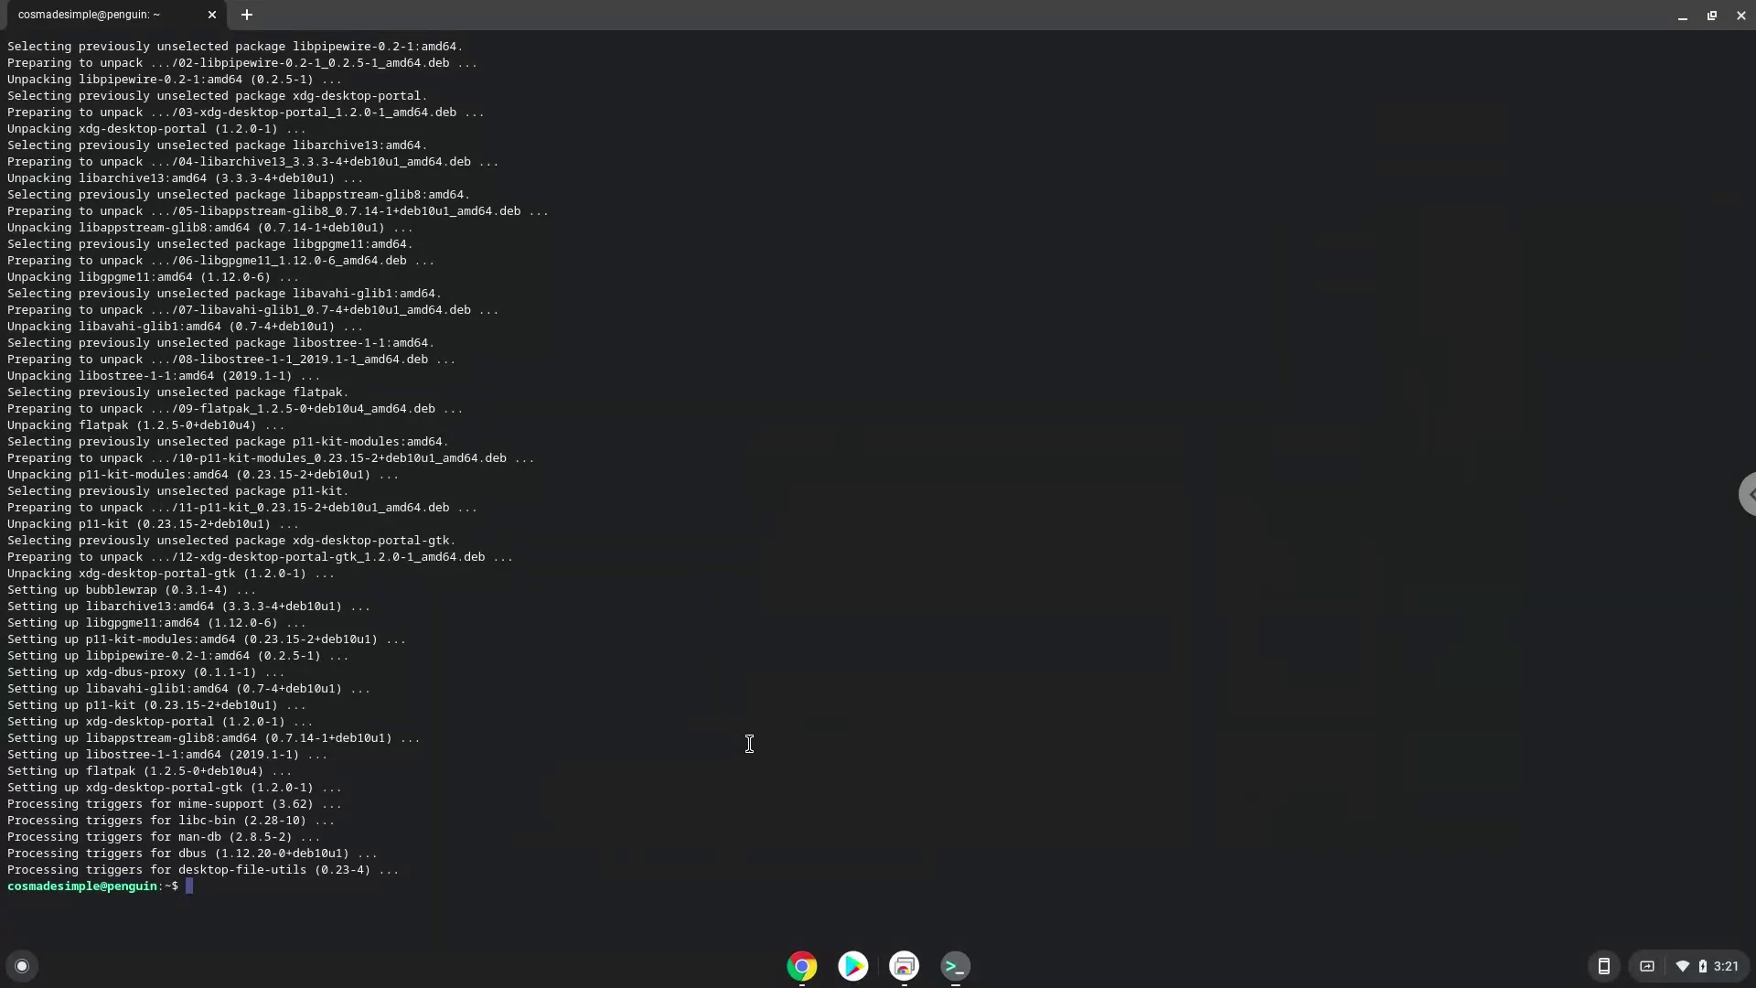
Add the Flathub remote with the flatpak remote-add command copied from the notes
click(802, 966)
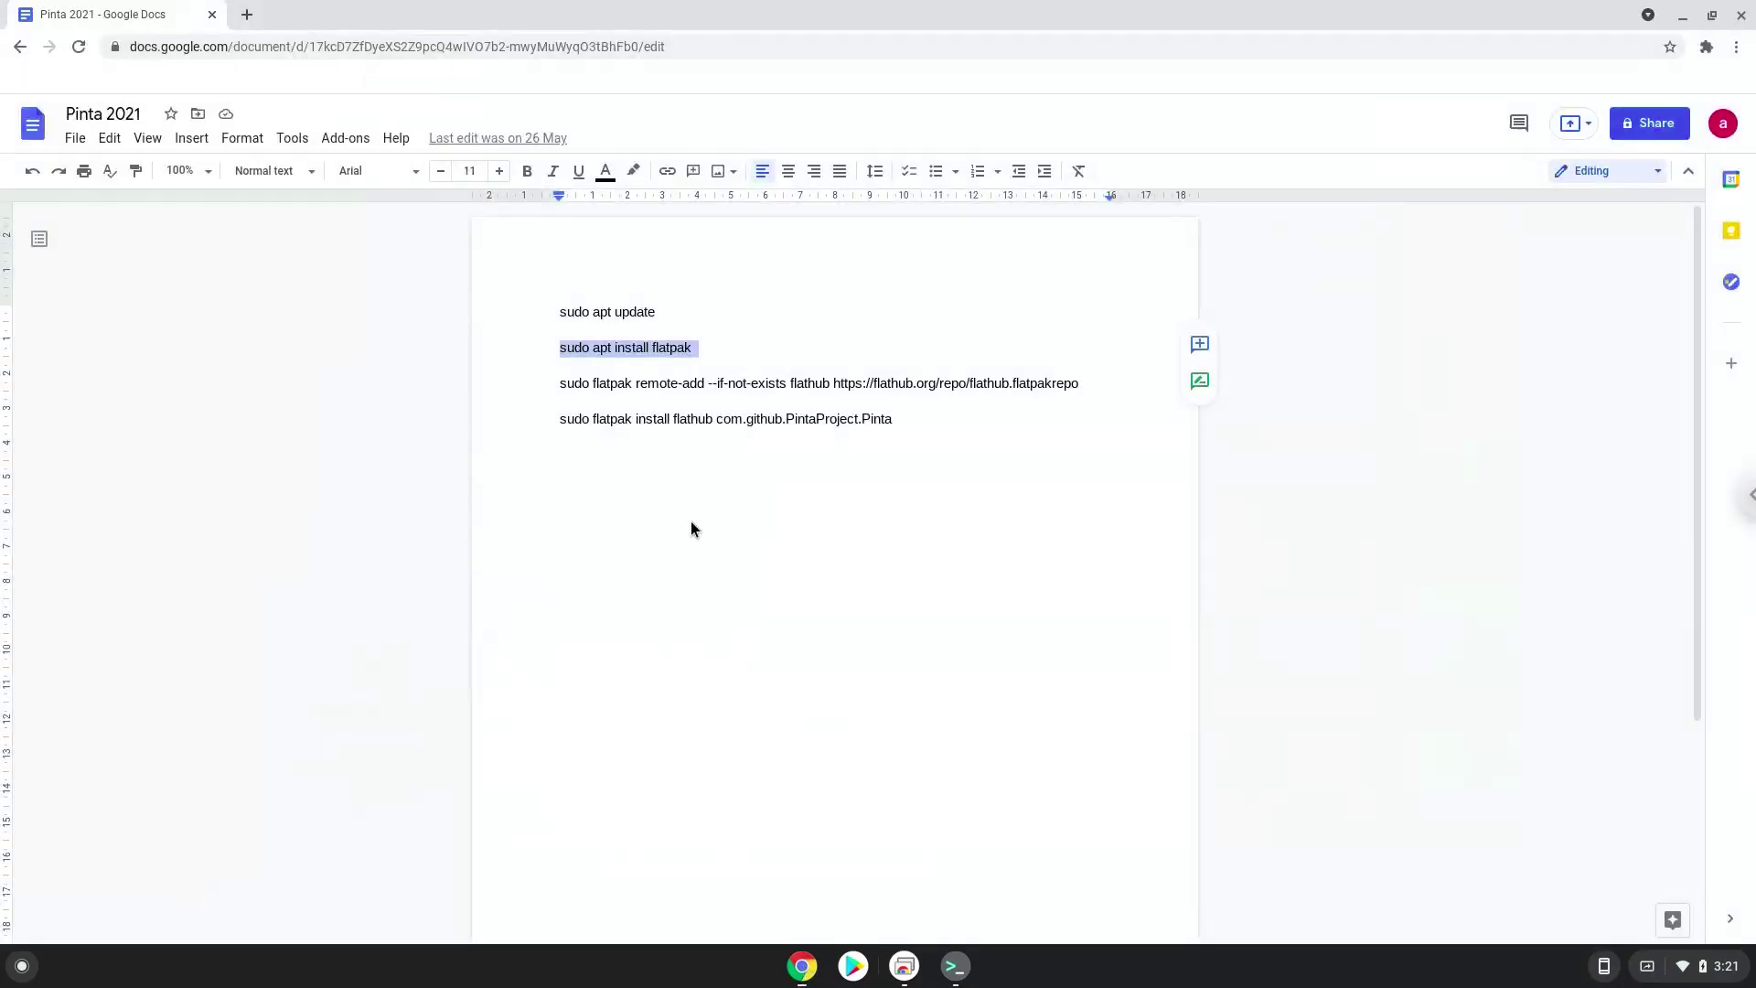
triple_click(648, 385)
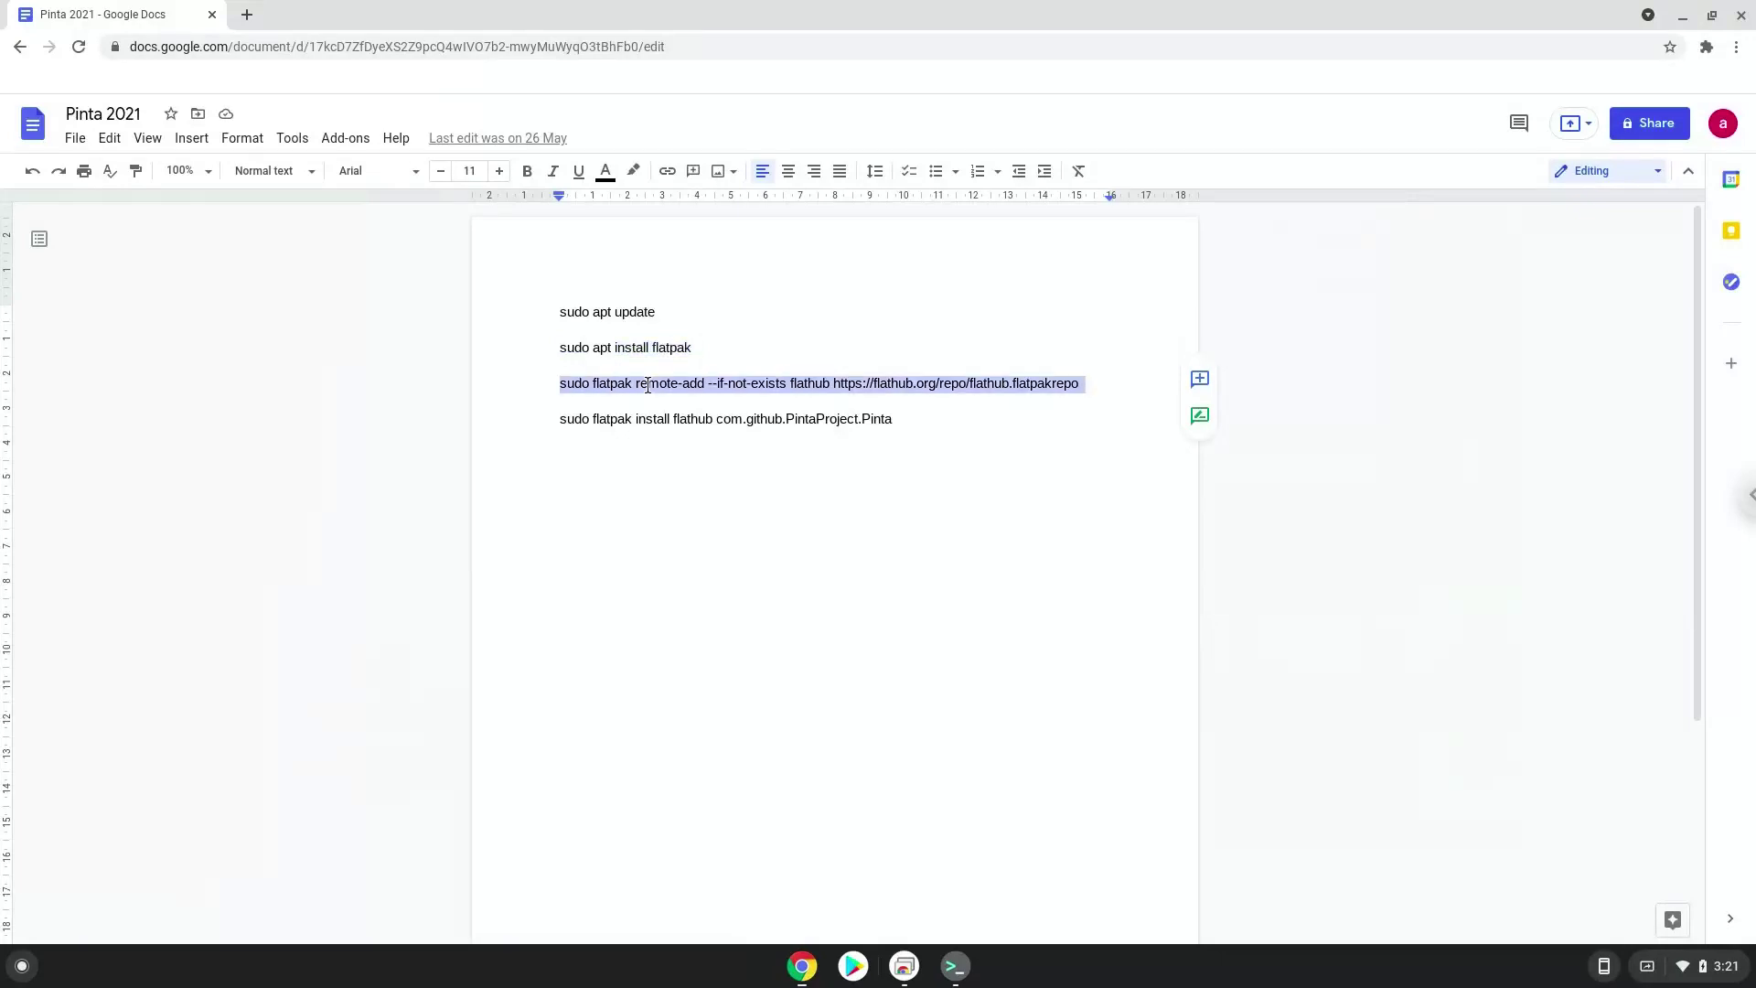
right_click(648, 385)
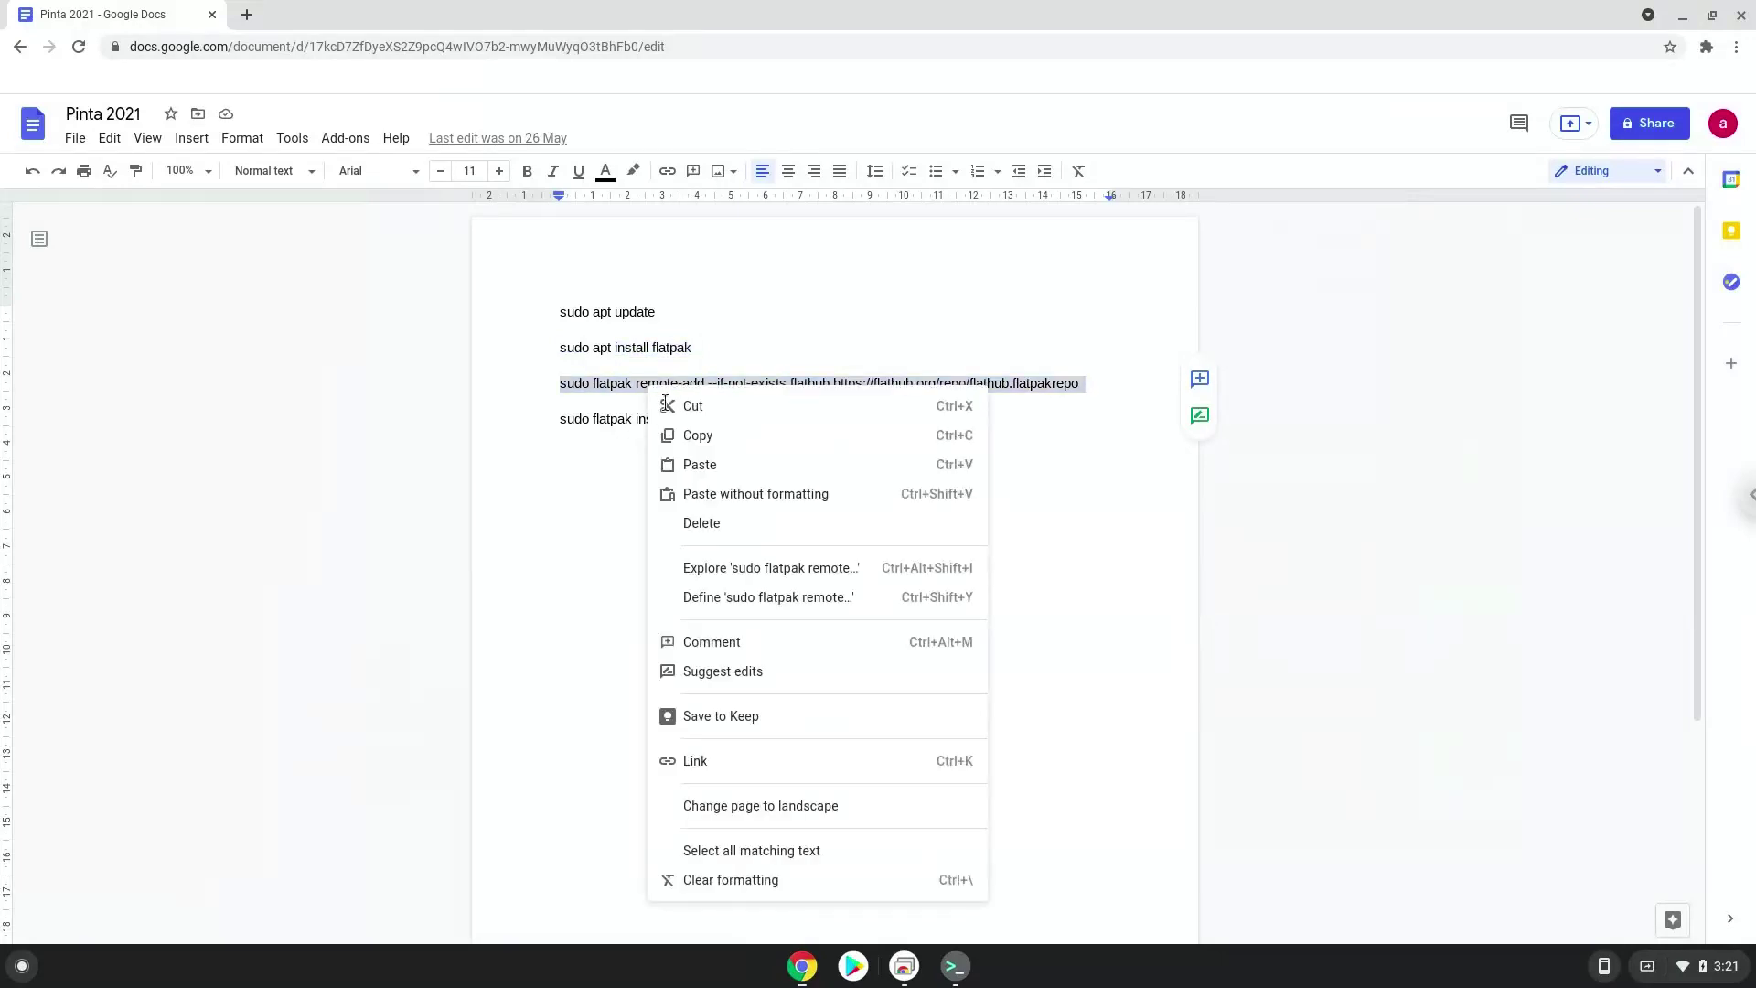
click(700, 436)
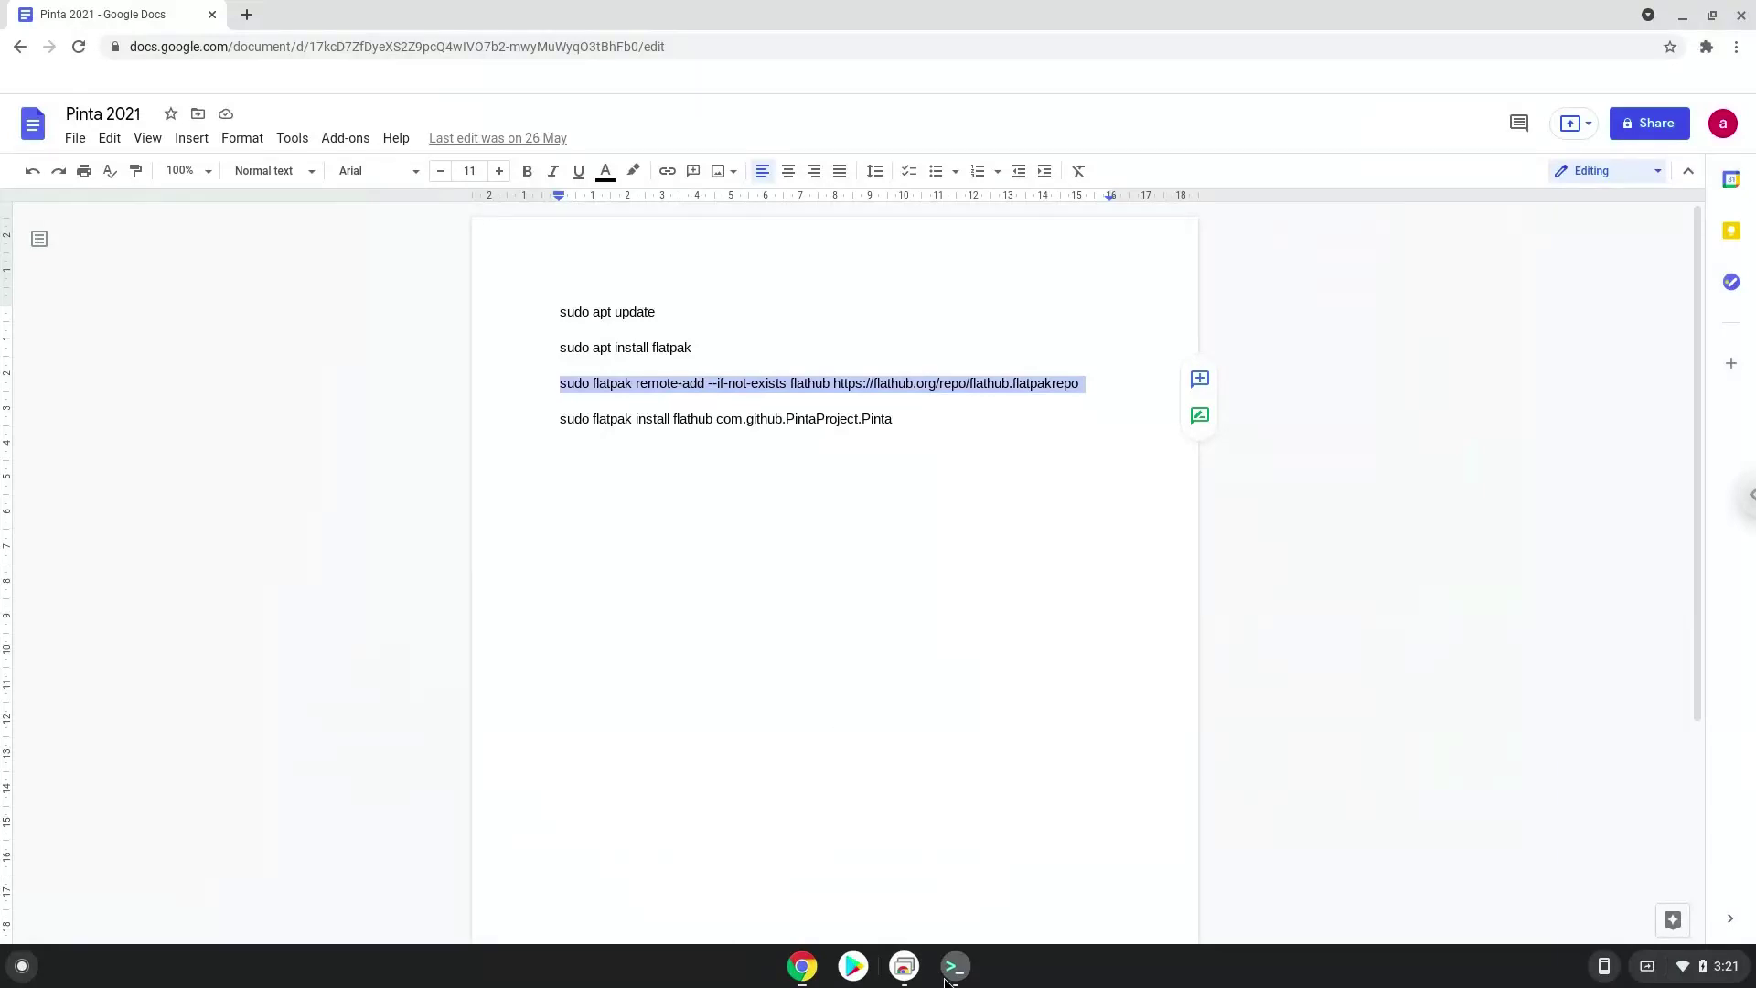
click(952, 969)
right_click(802, 711)
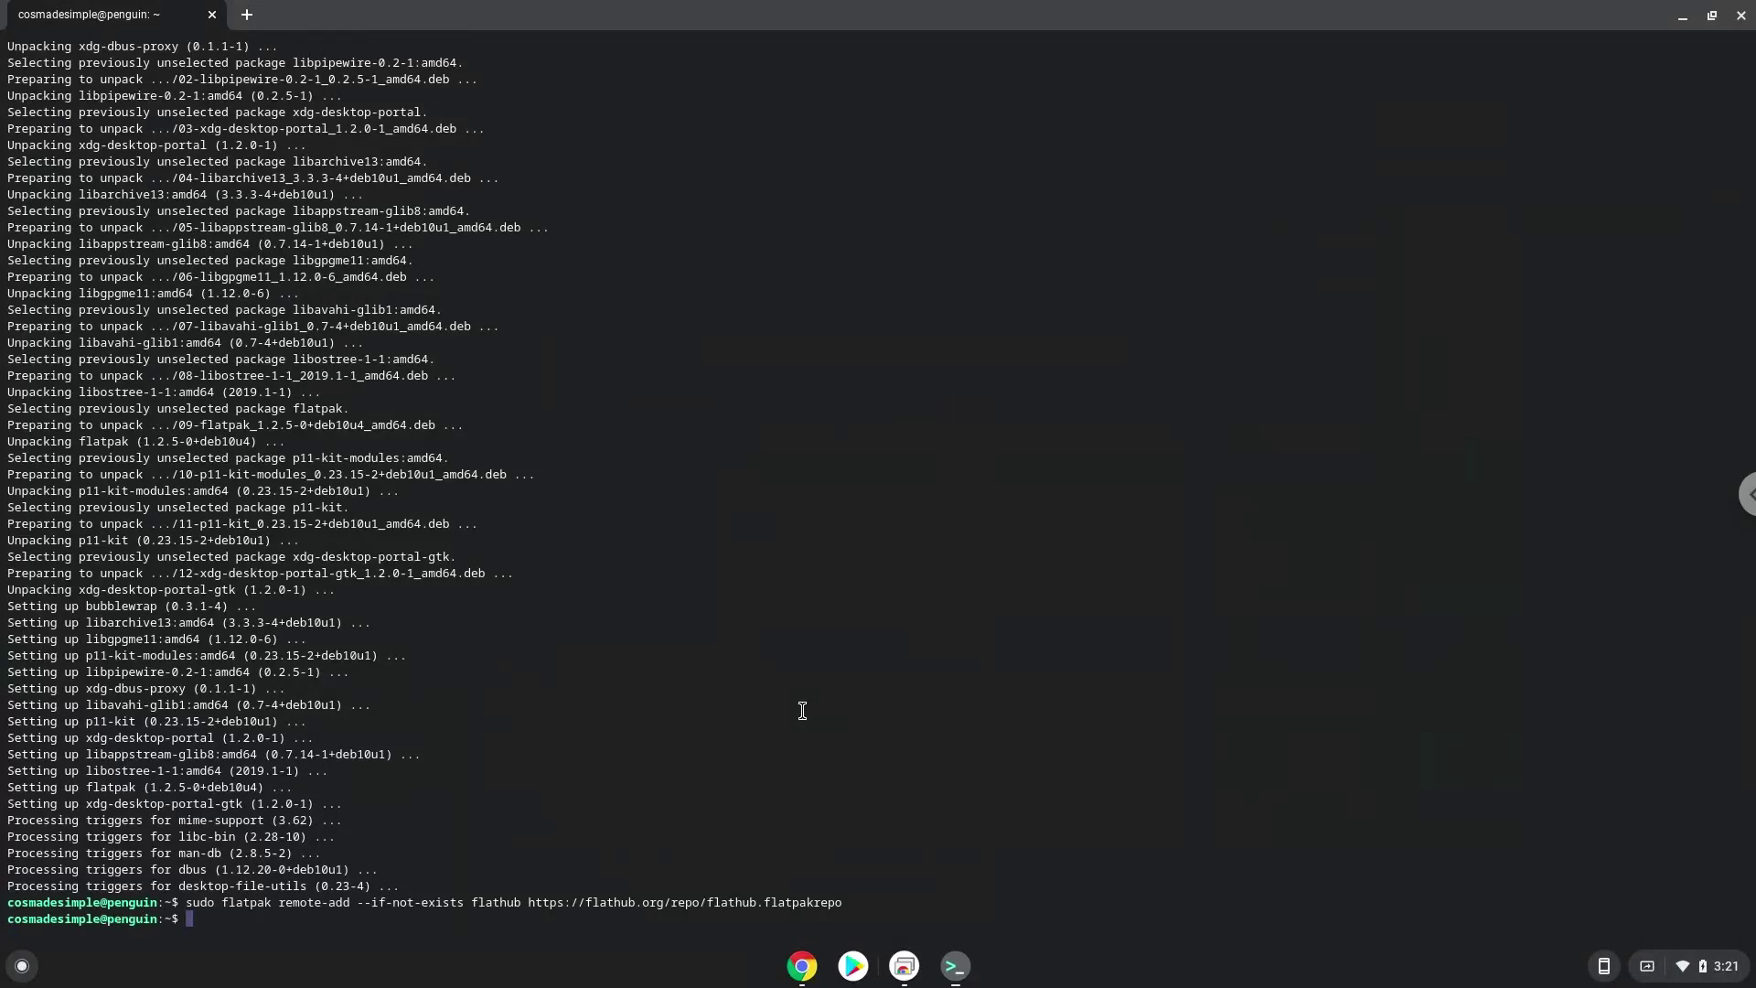
Install com.github.PintaProject.Pinta from Flathub, accepting the required runtime packages
click(803, 966)
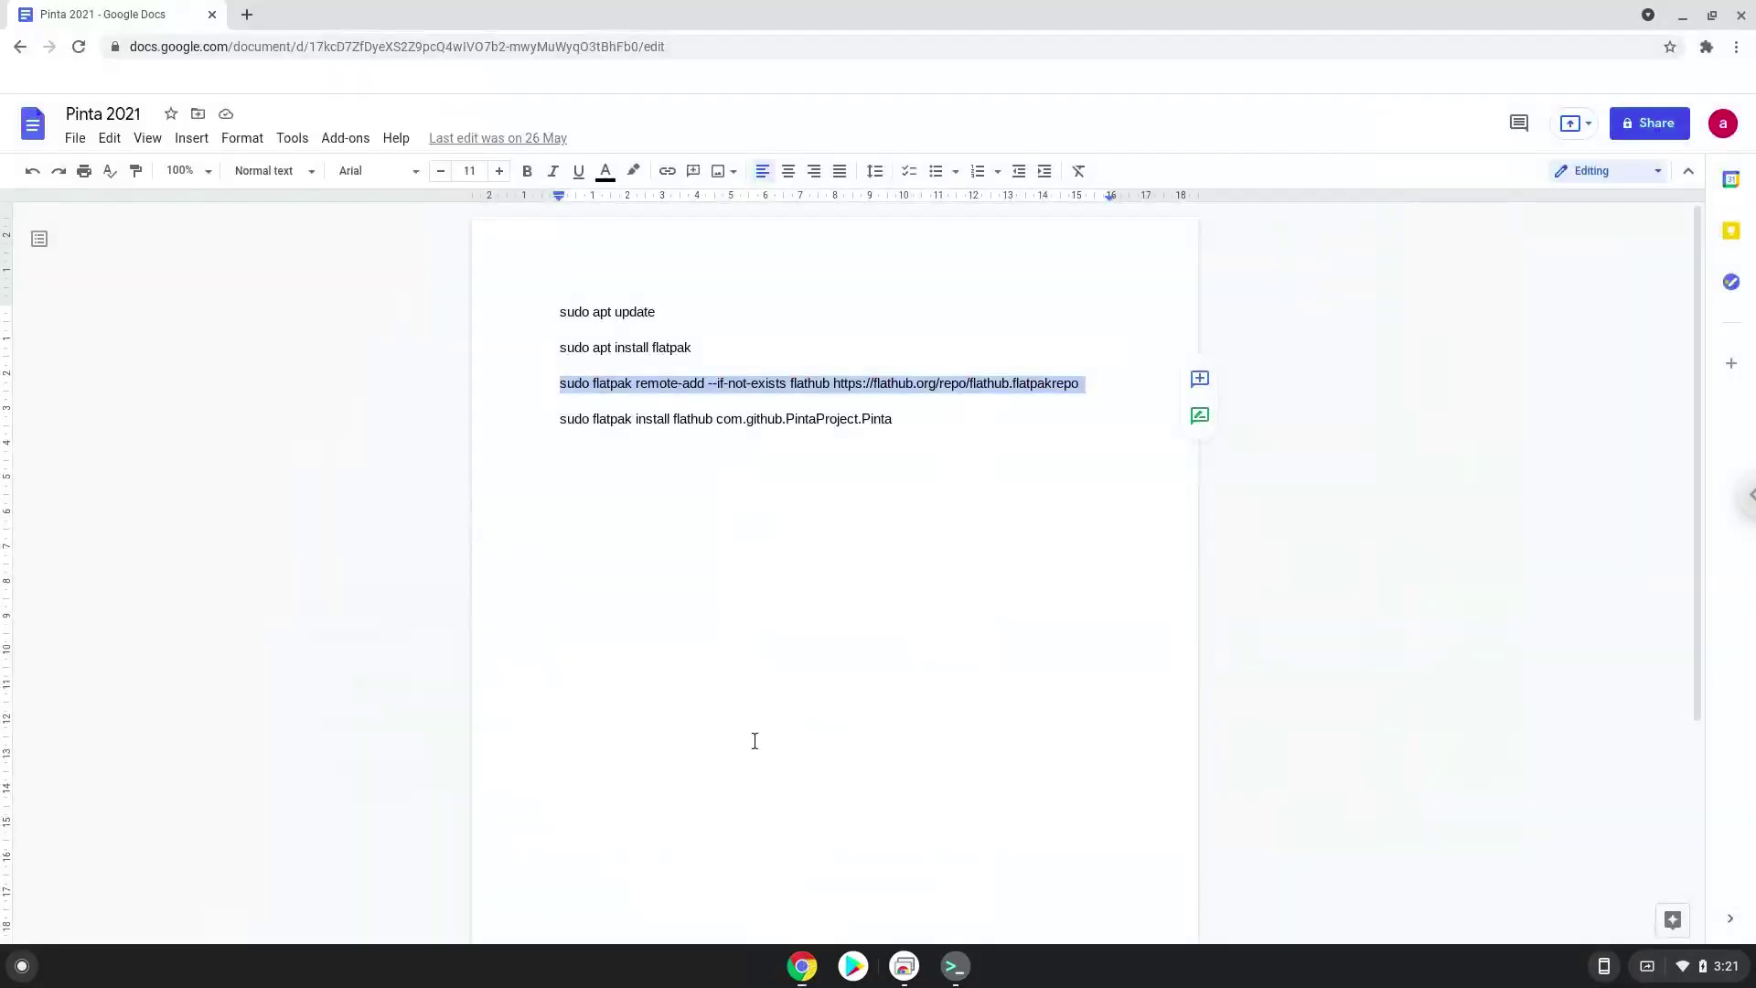
triple_click(650, 424)
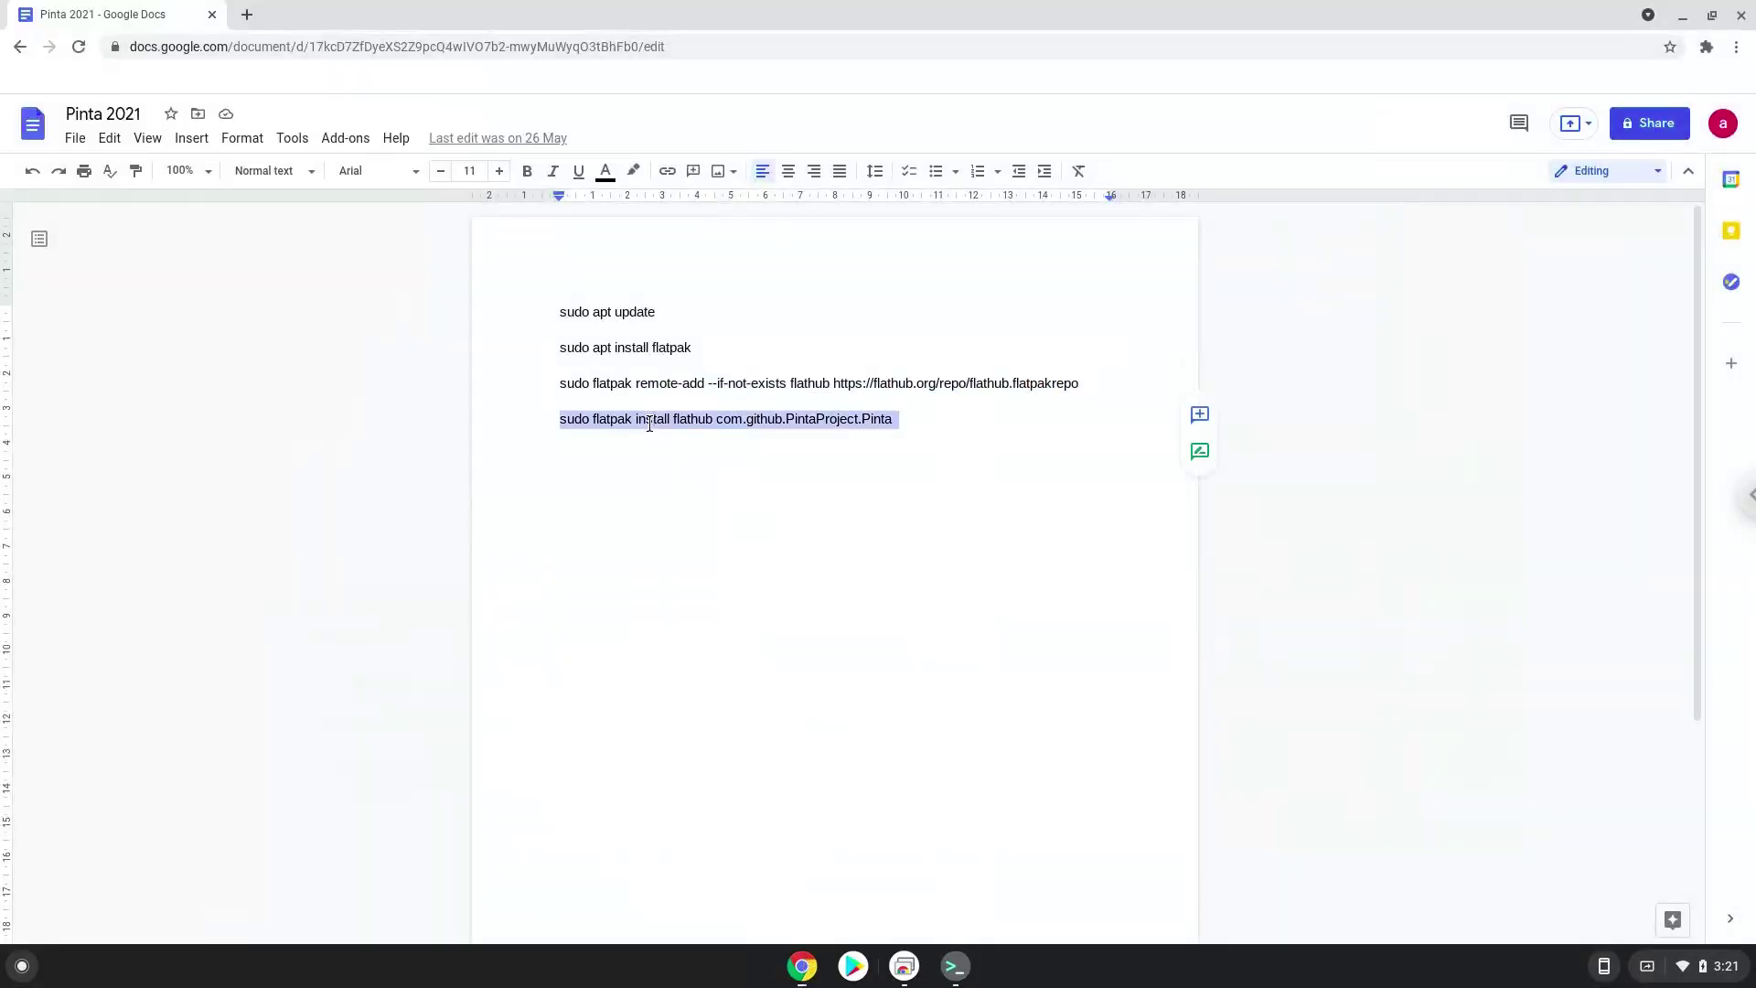
right_click(650, 423)
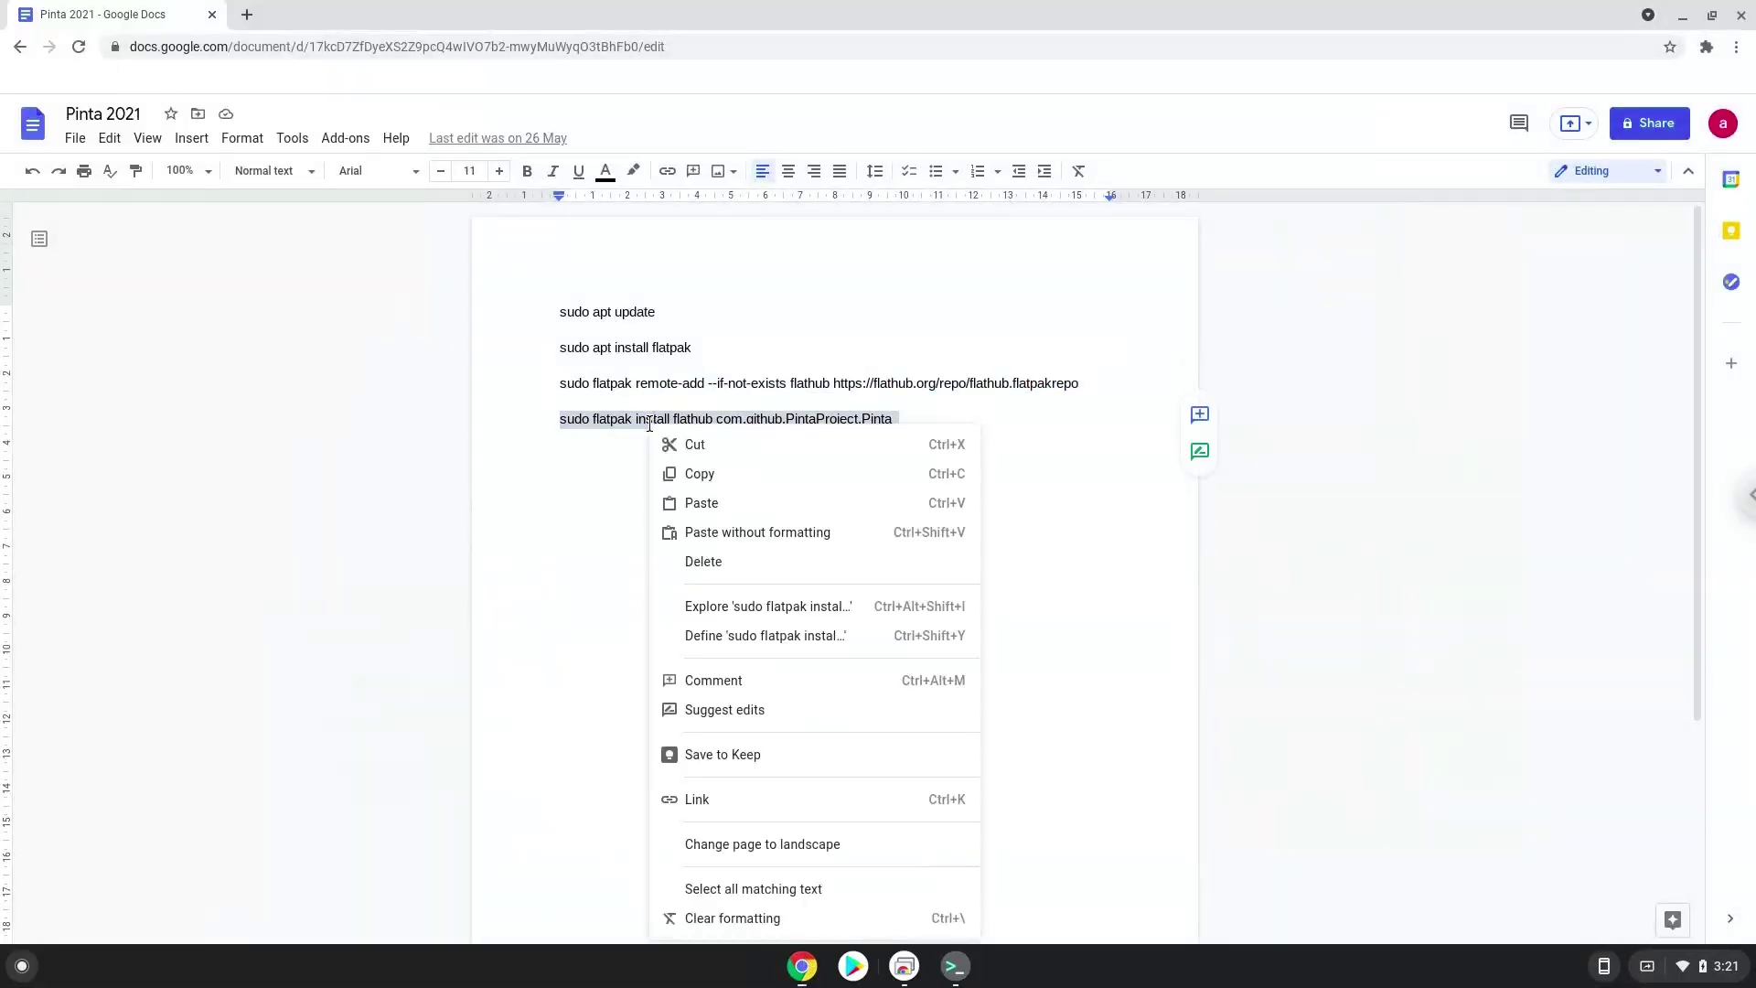
click(691, 473)
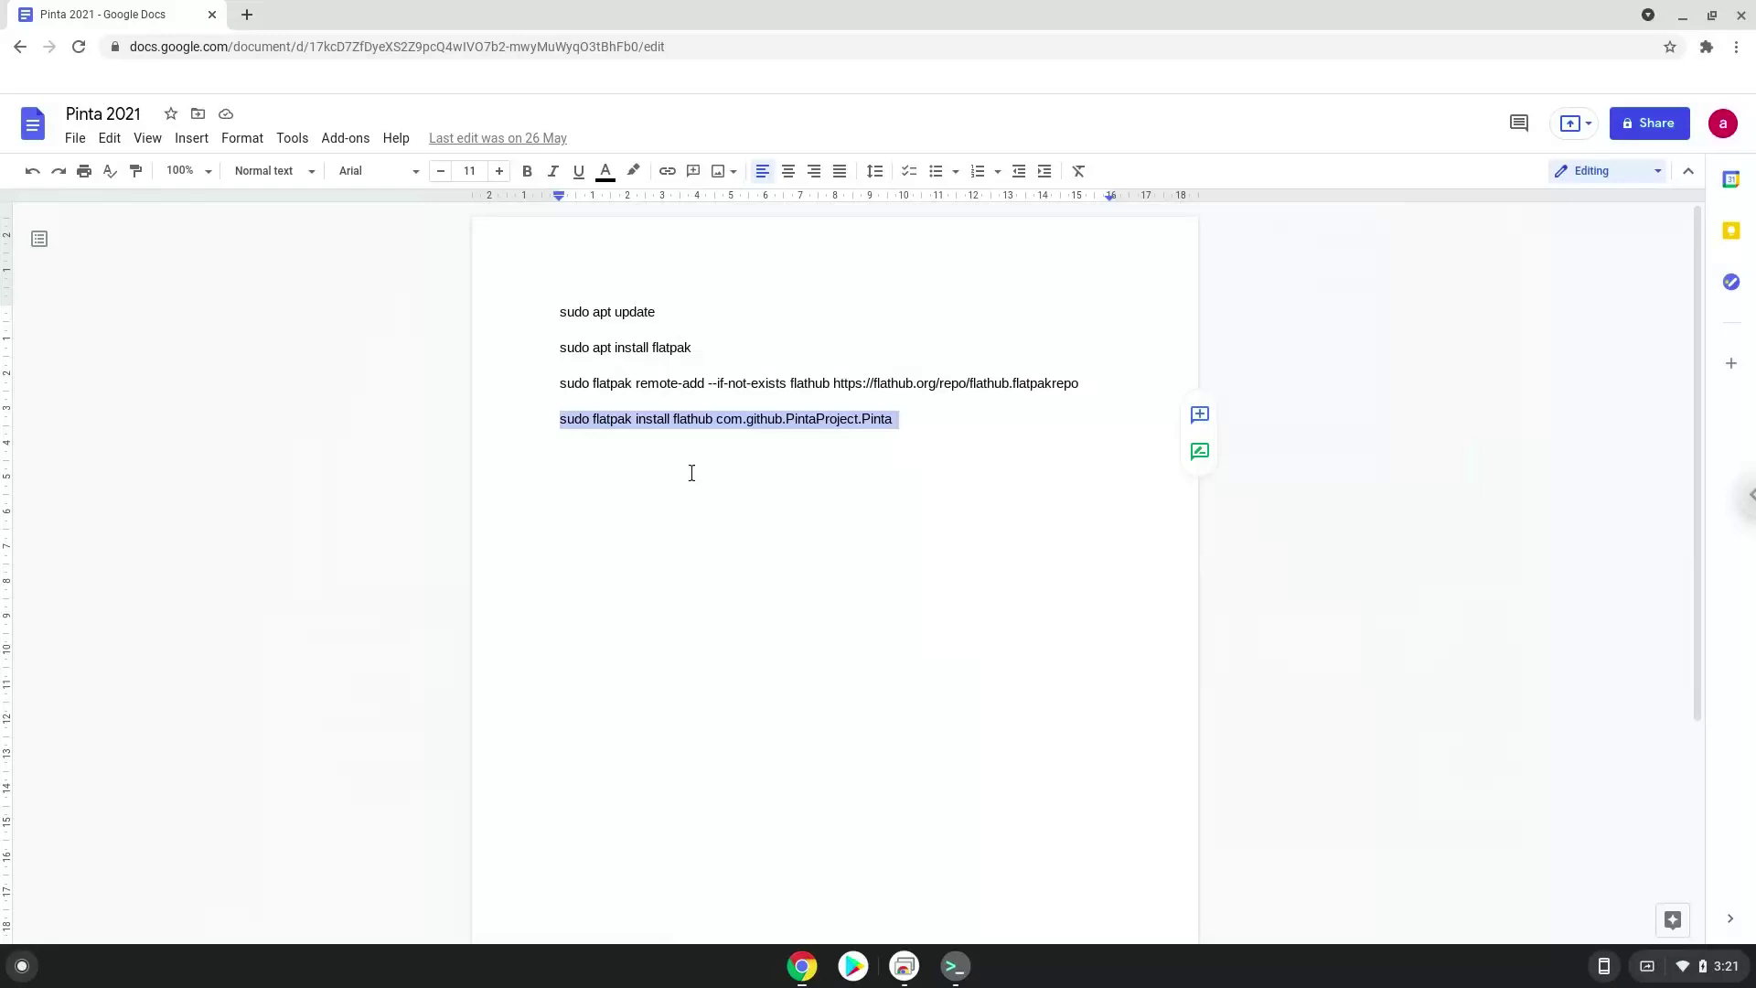
click(956, 967)
key(ctrl+shift+v)
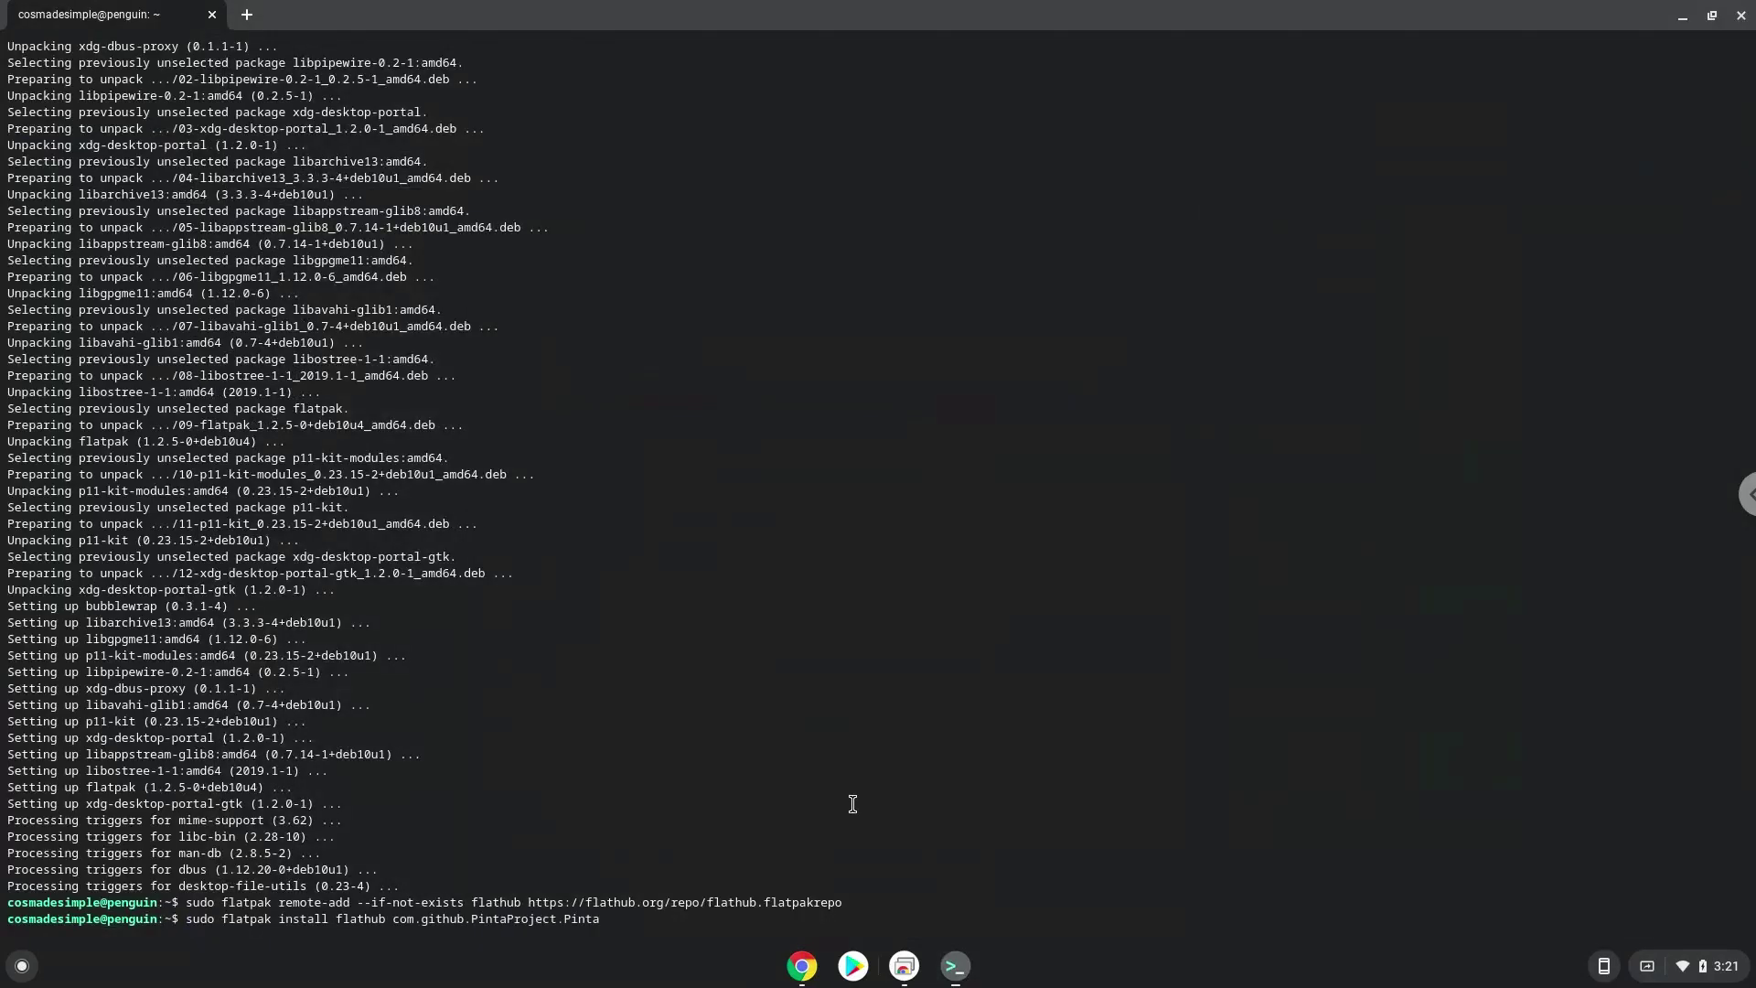
key(Return)
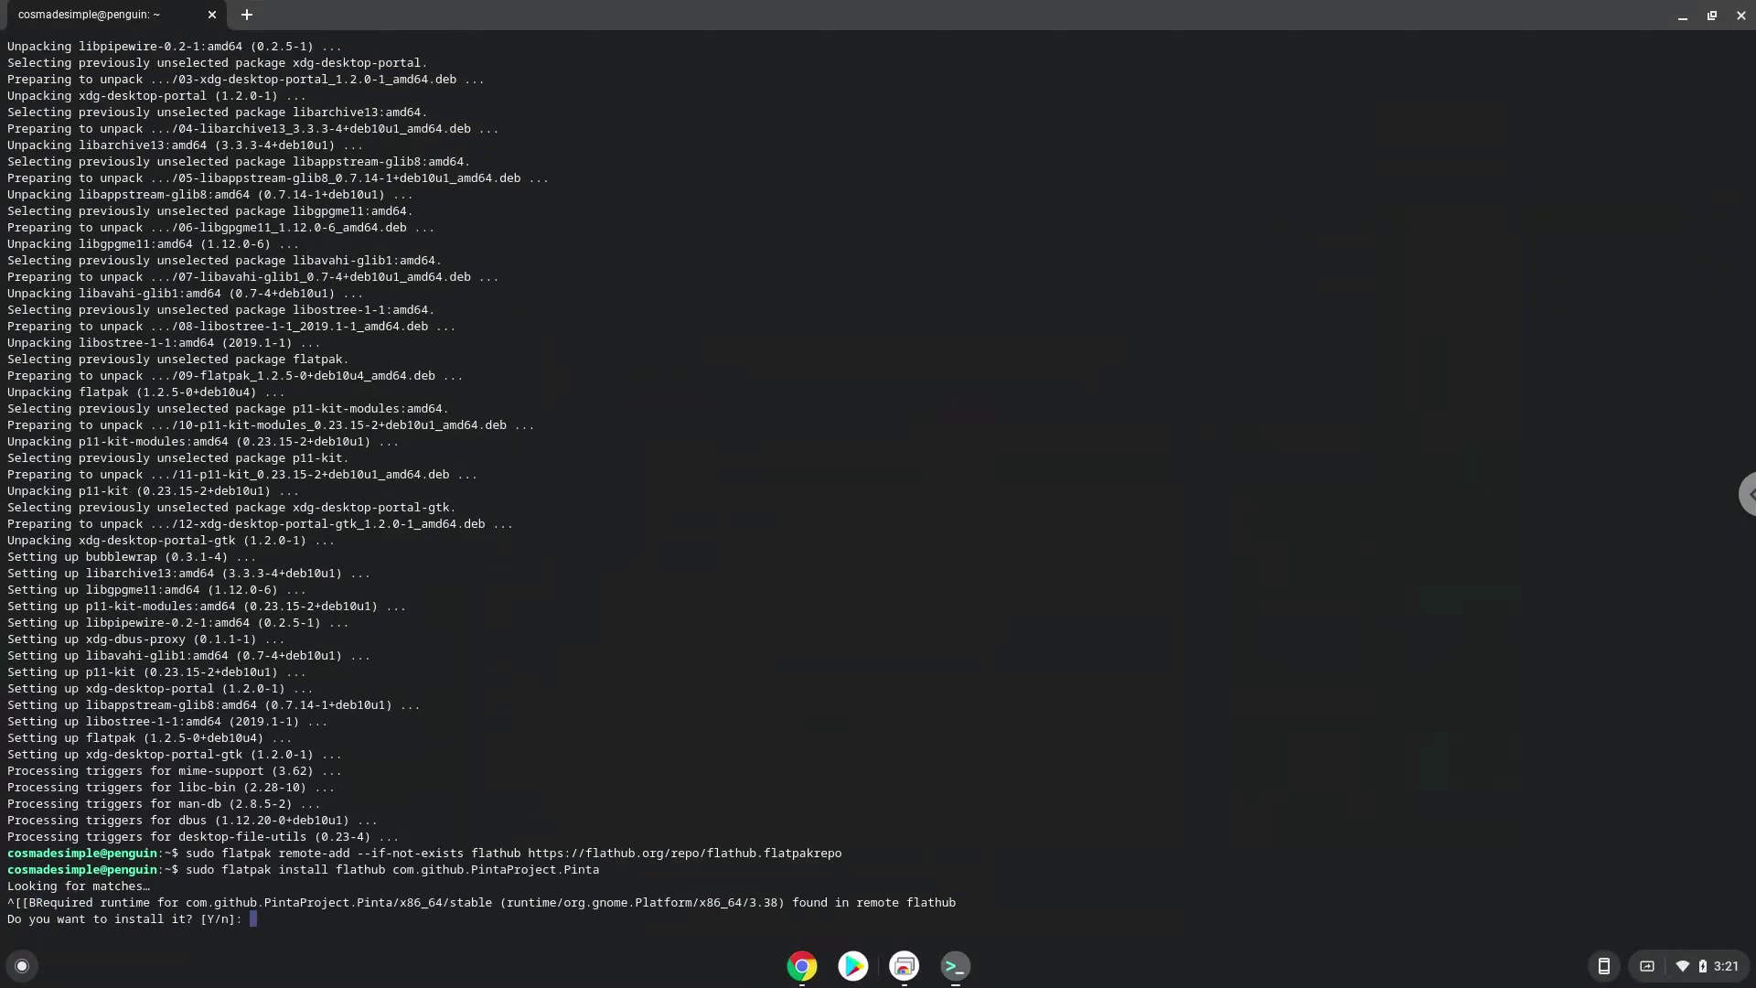
key(Return)
key(Return)
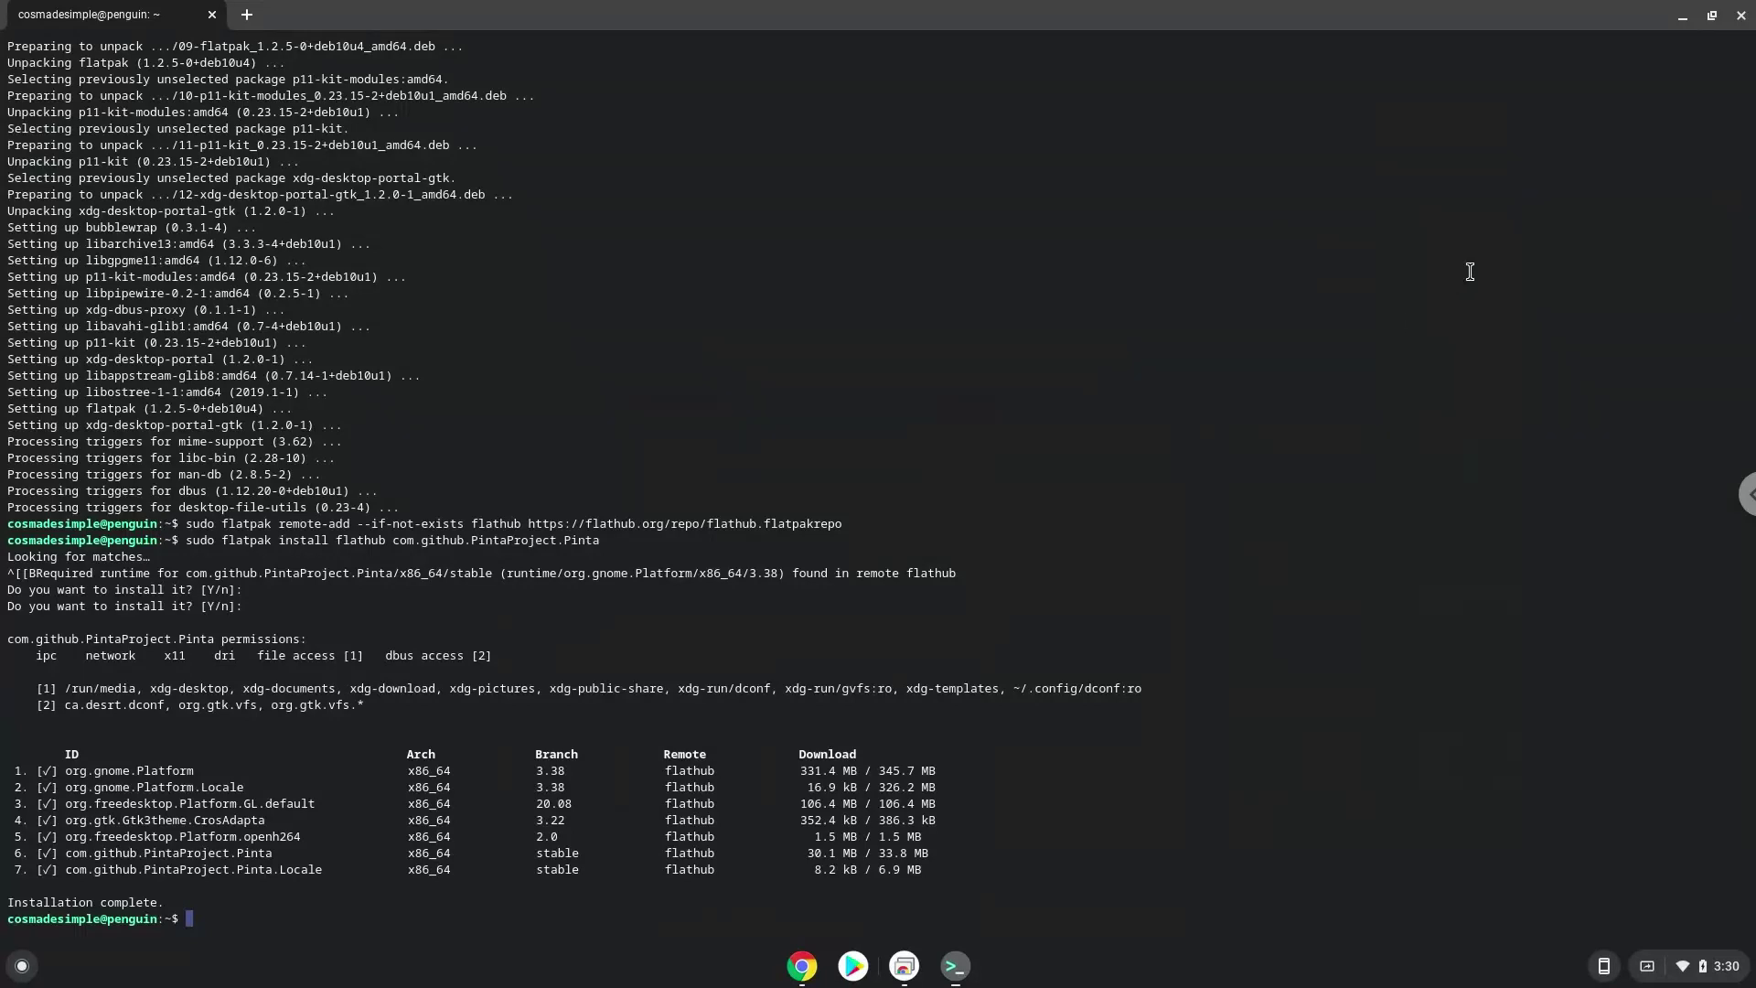
Close the terminal and open the Linux apps folder in the launcher
click(1741, 16)
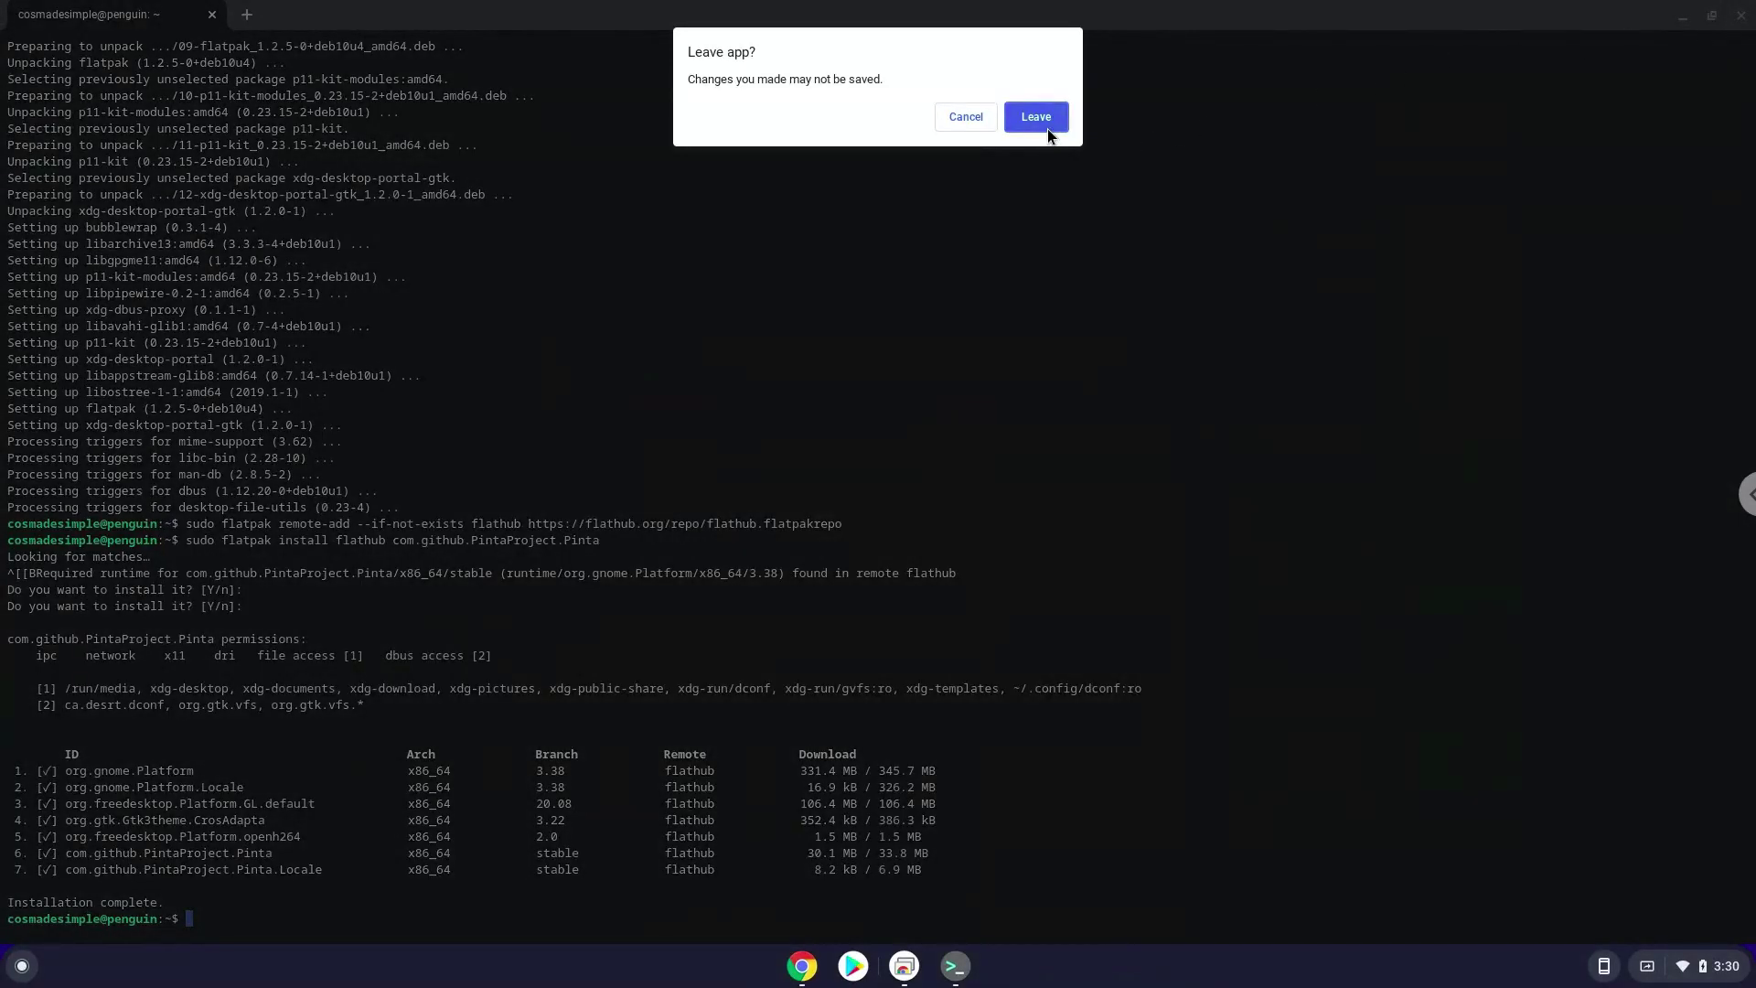
click(1048, 130)
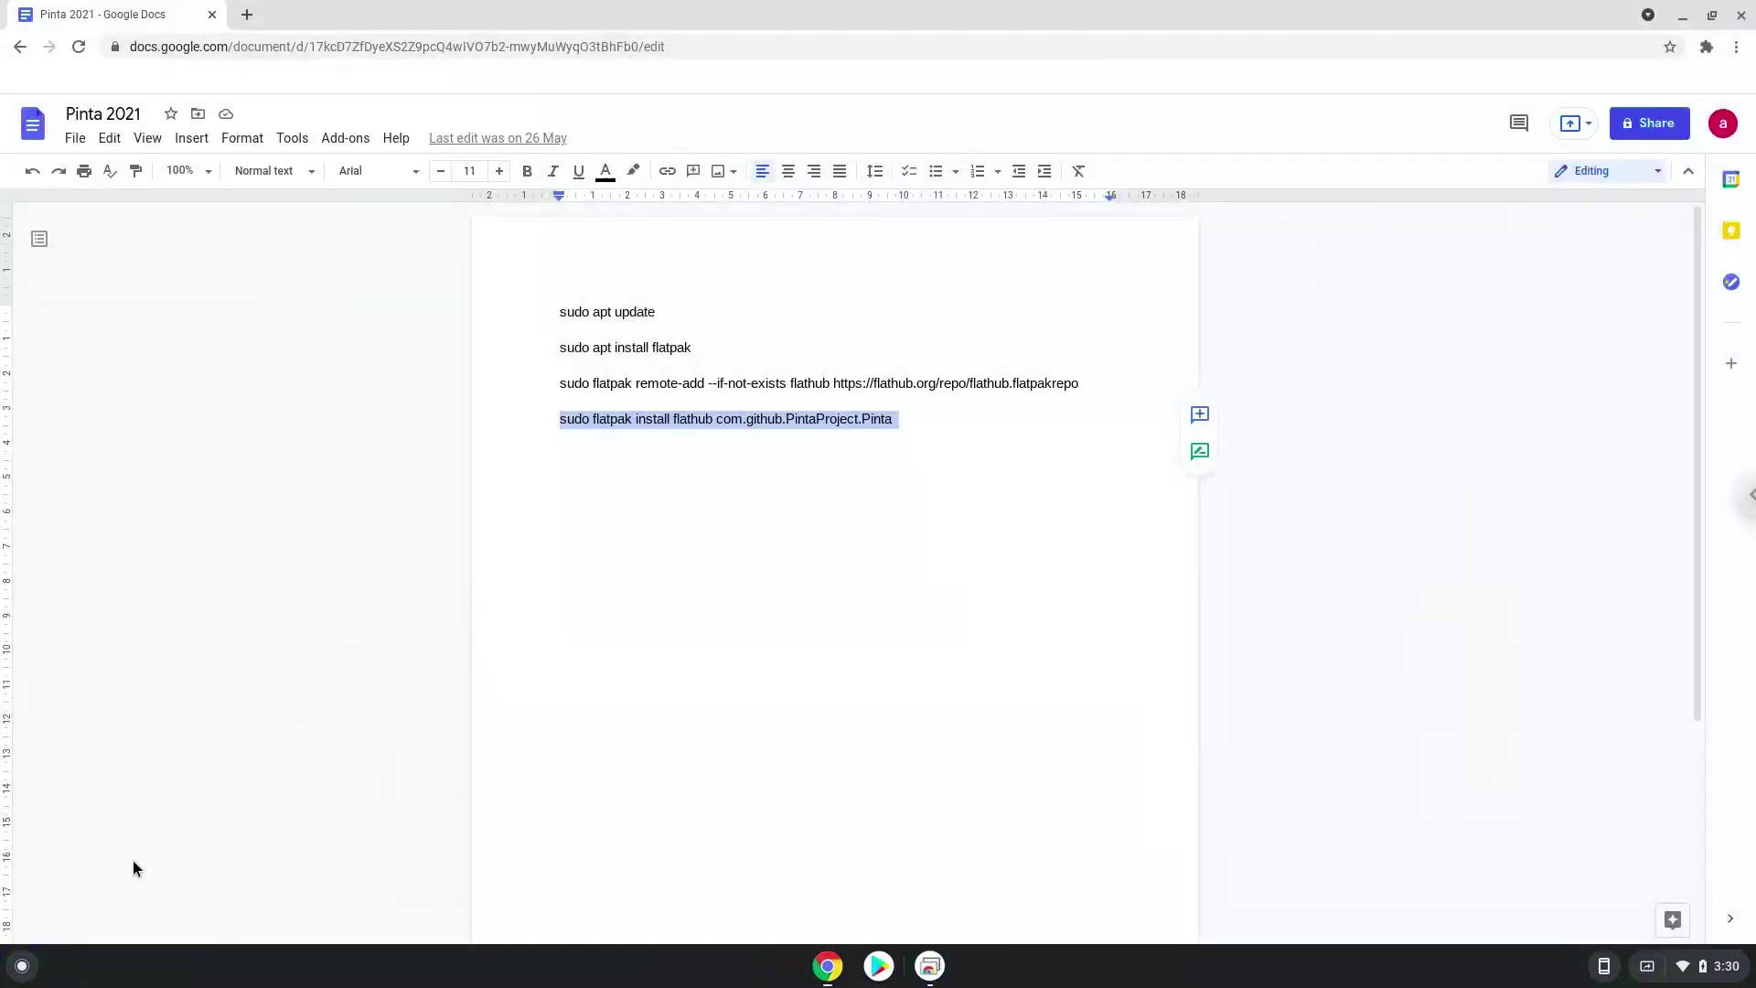
click(22, 965)
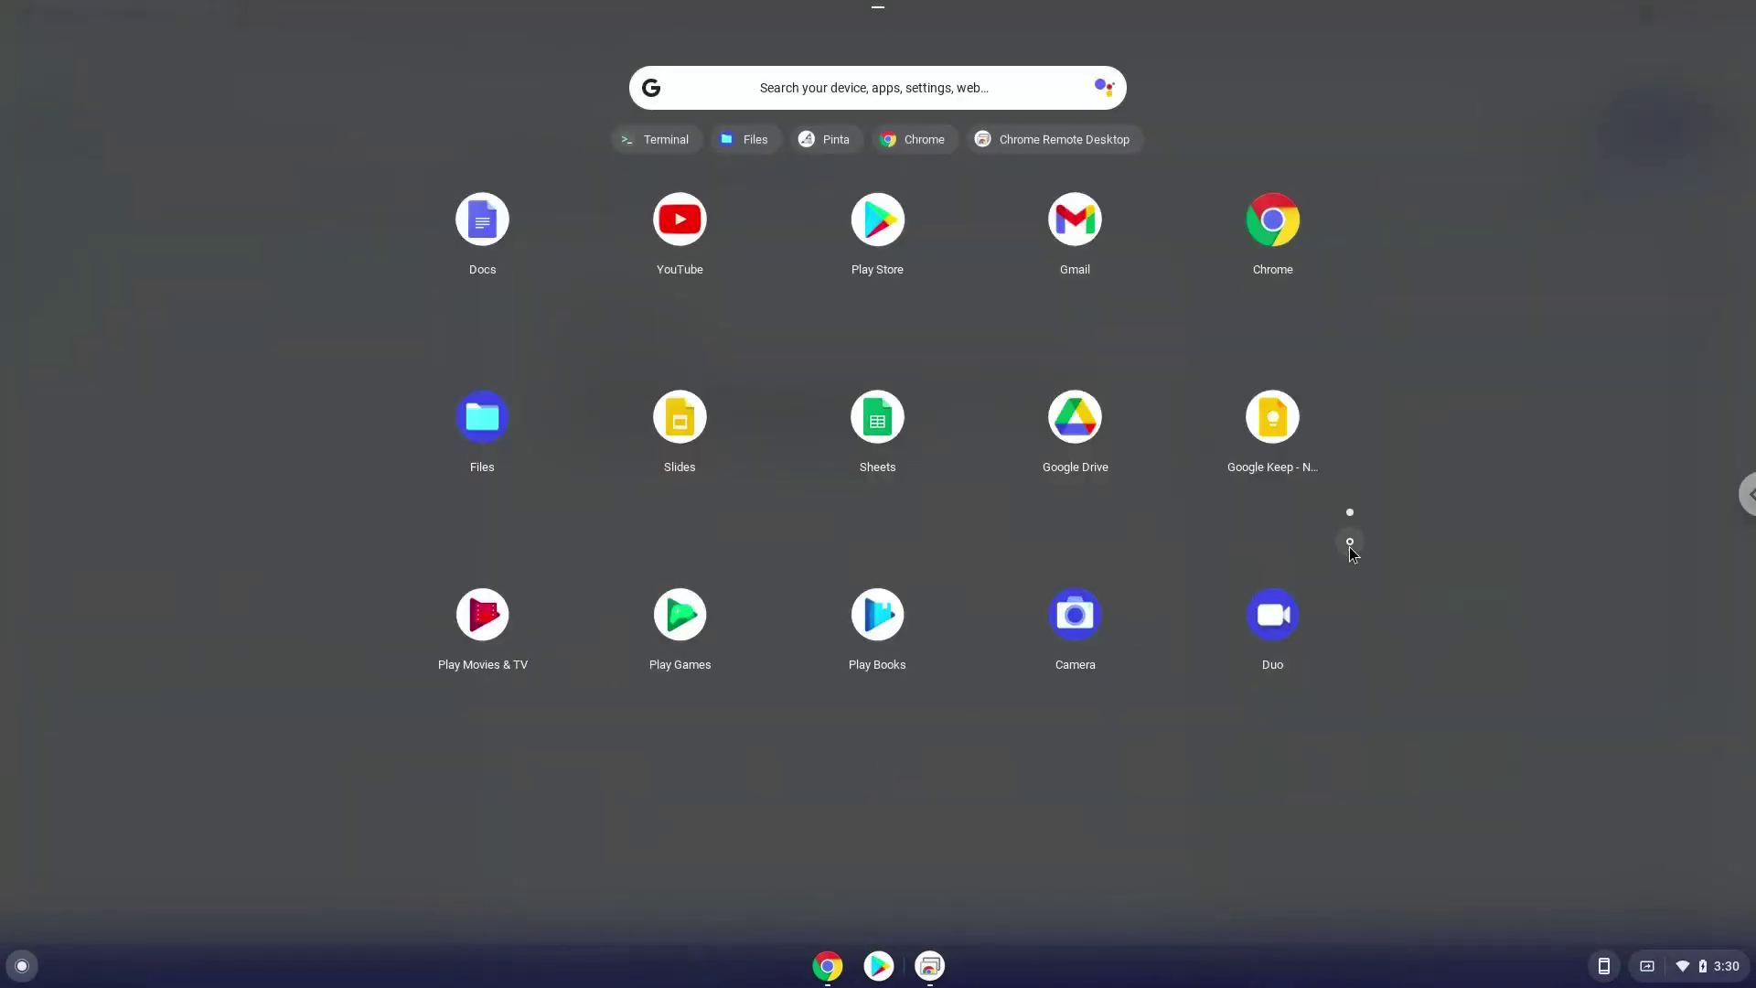
click(1351, 543)
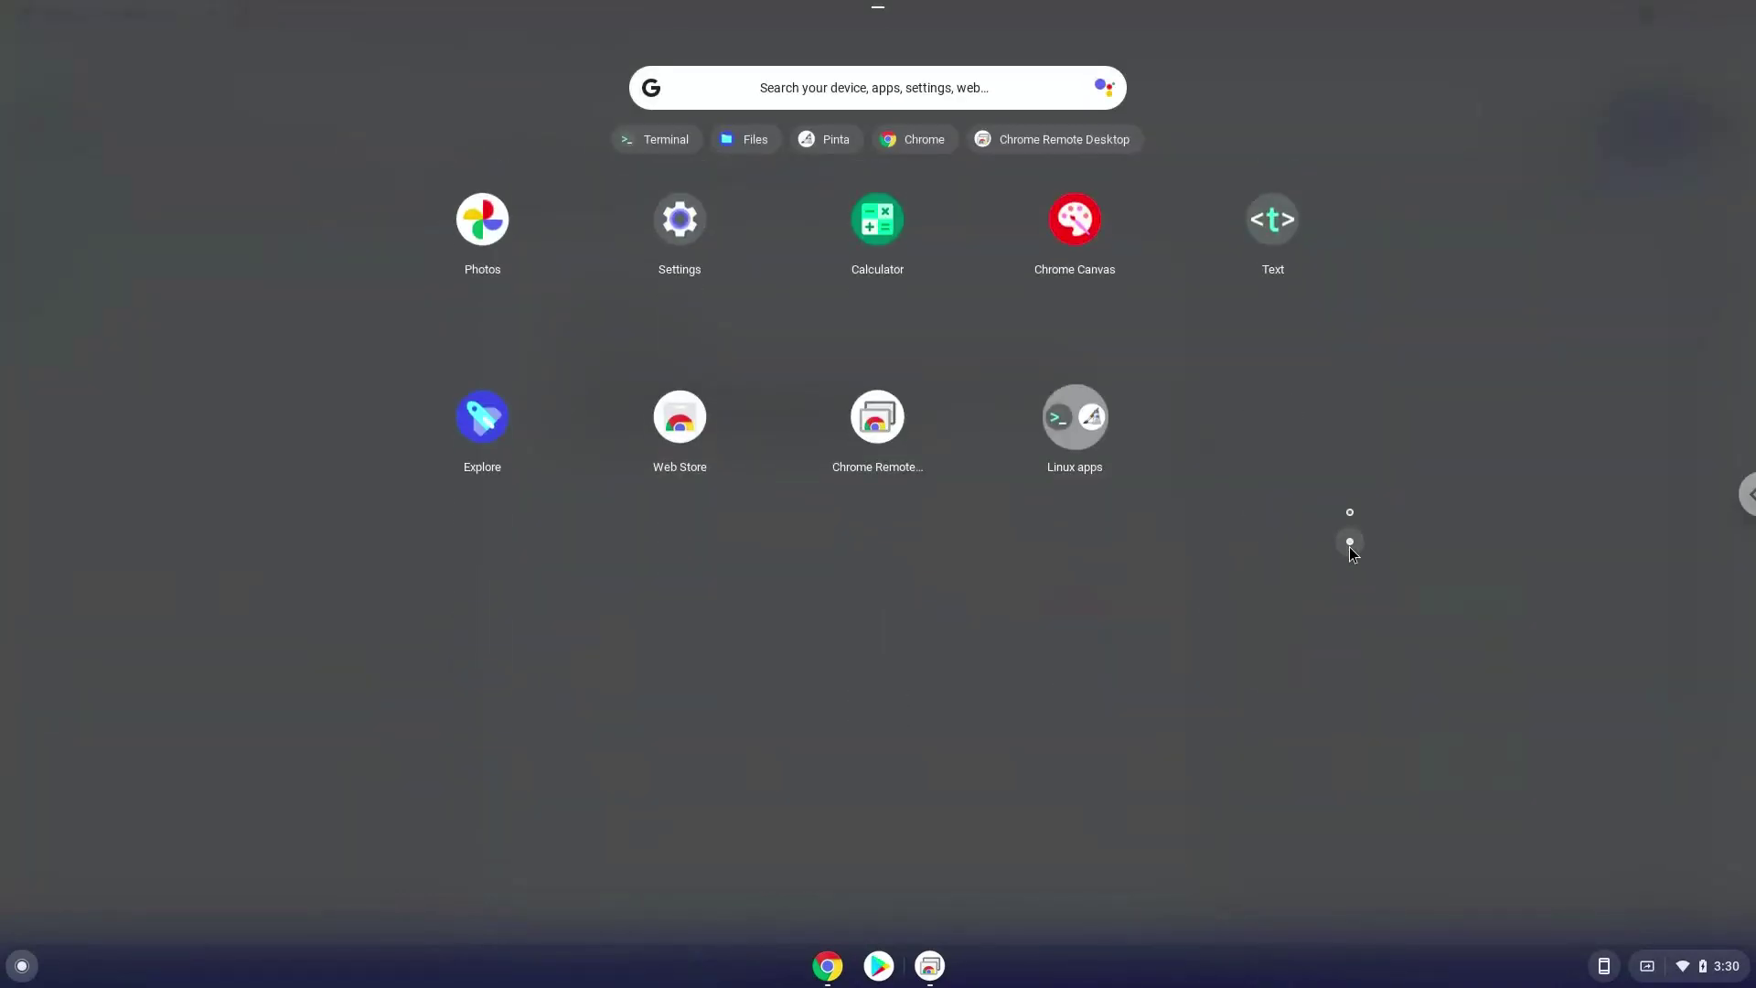
click(1098, 431)
Launch Pinta maximized on a blank 800 × 600 image and show About (version 1.7)
click(1130, 387)
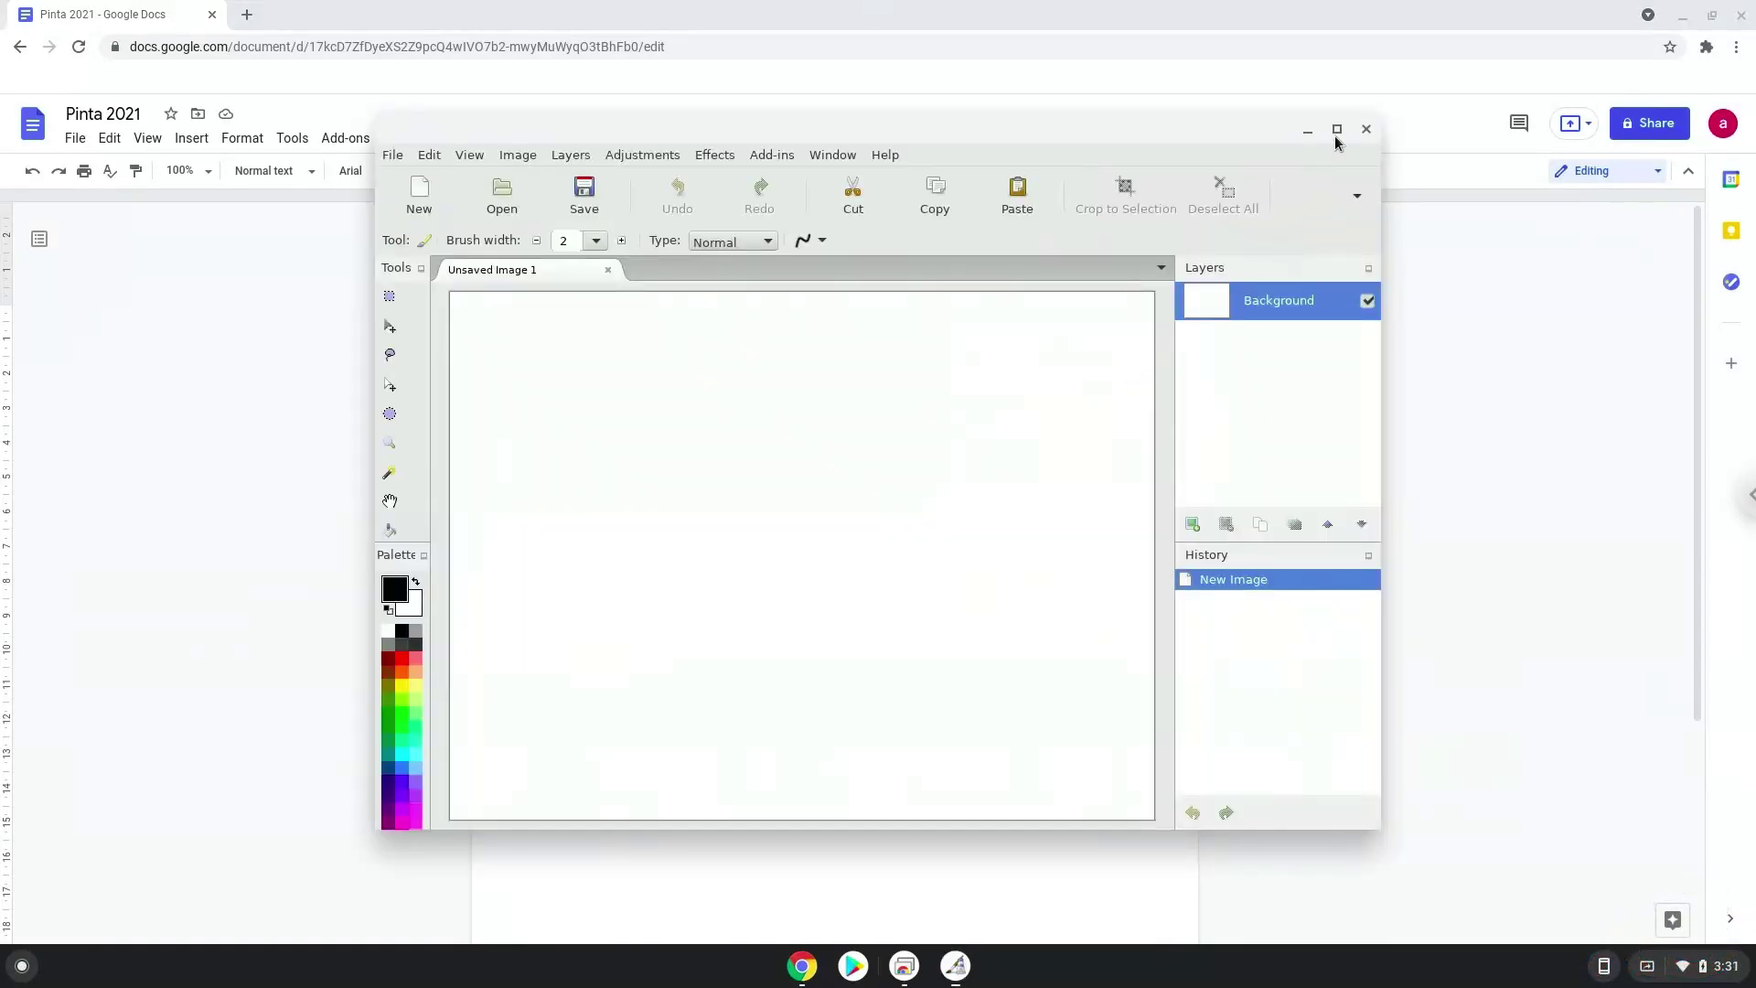
click(1337, 131)
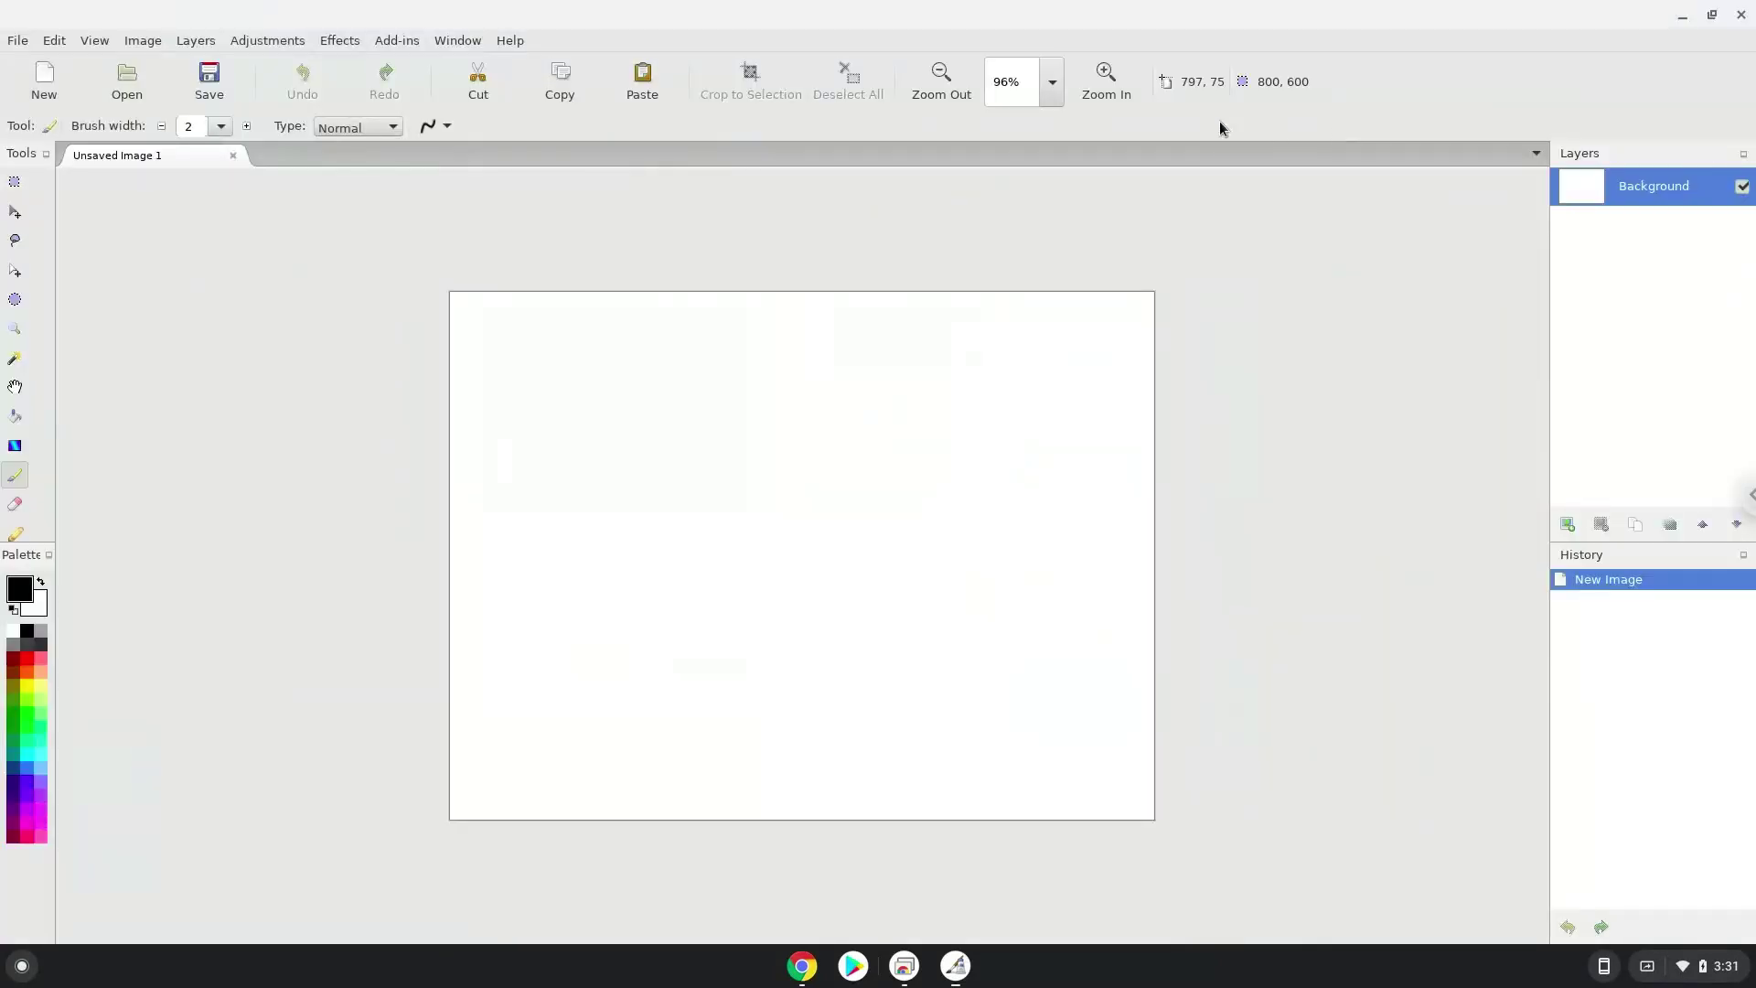
click(511, 43)
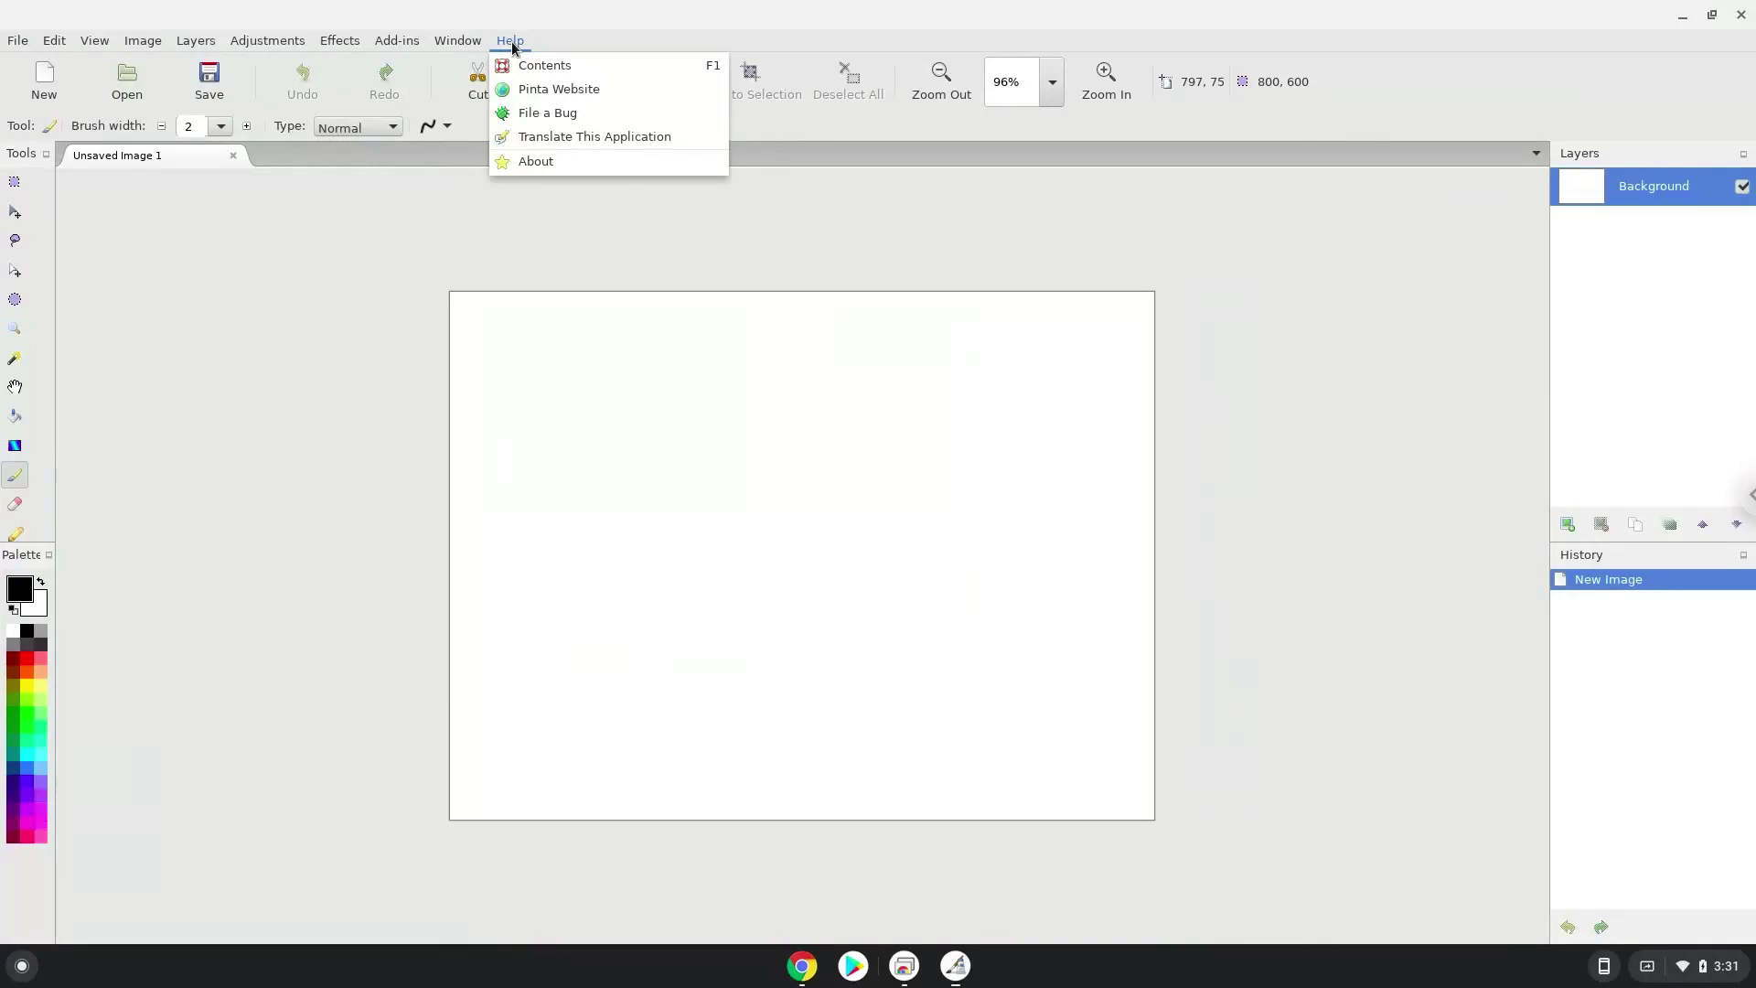
click(534, 162)
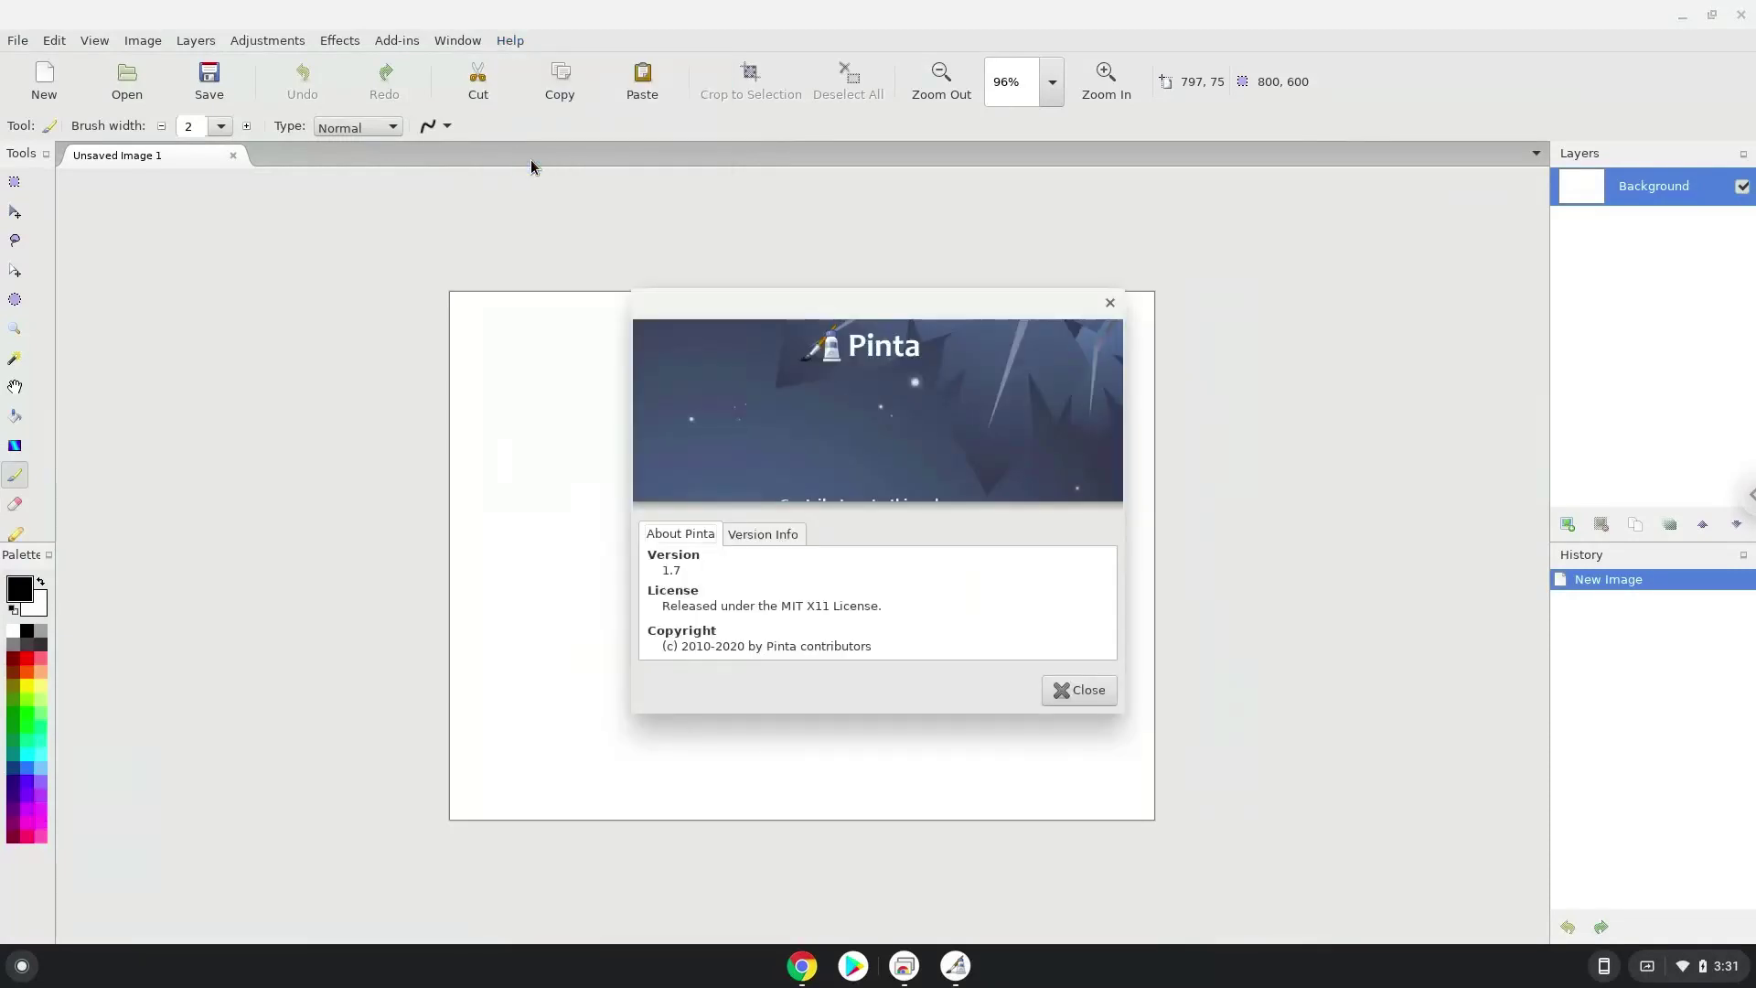